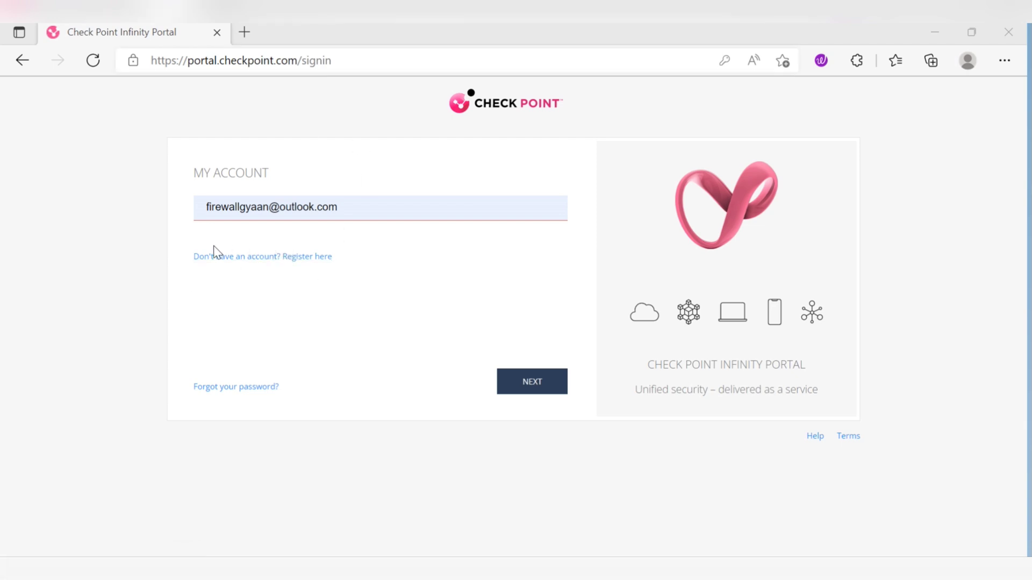
- Open the new account registration form, review its fields, and return to the sign-in page
{"action": "left_click", "coordinate": [350, 166]}
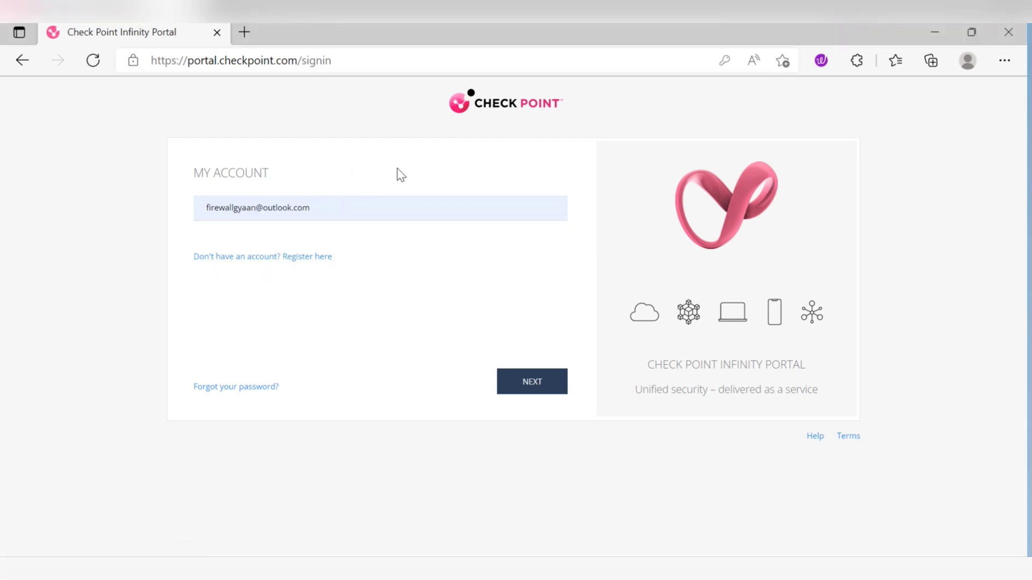
{"action": "left_click", "coordinate": [312, 258]}
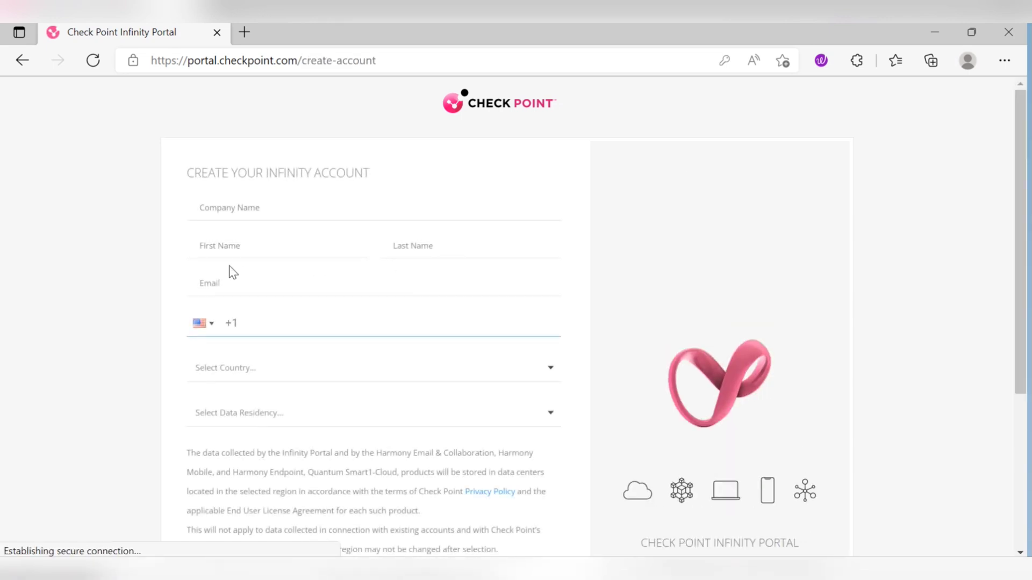
{"action": "scroll", "coordinate": [255, 230], "scroll_direction": "down", "scroll_amount": 5}
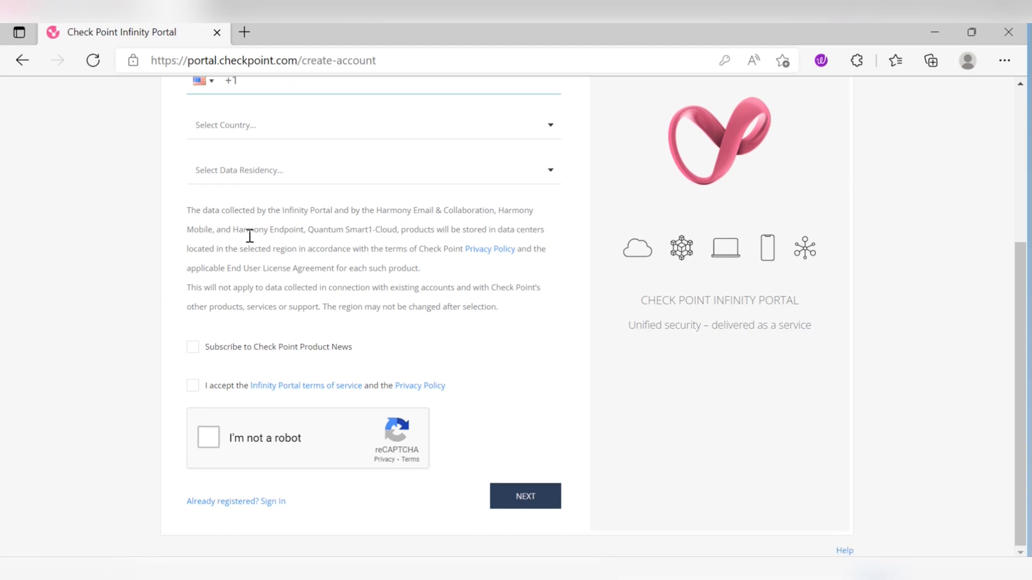
{"action": "scroll", "coordinate": [367, 374], "scroll_direction": "up", "scroll_amount": 5}
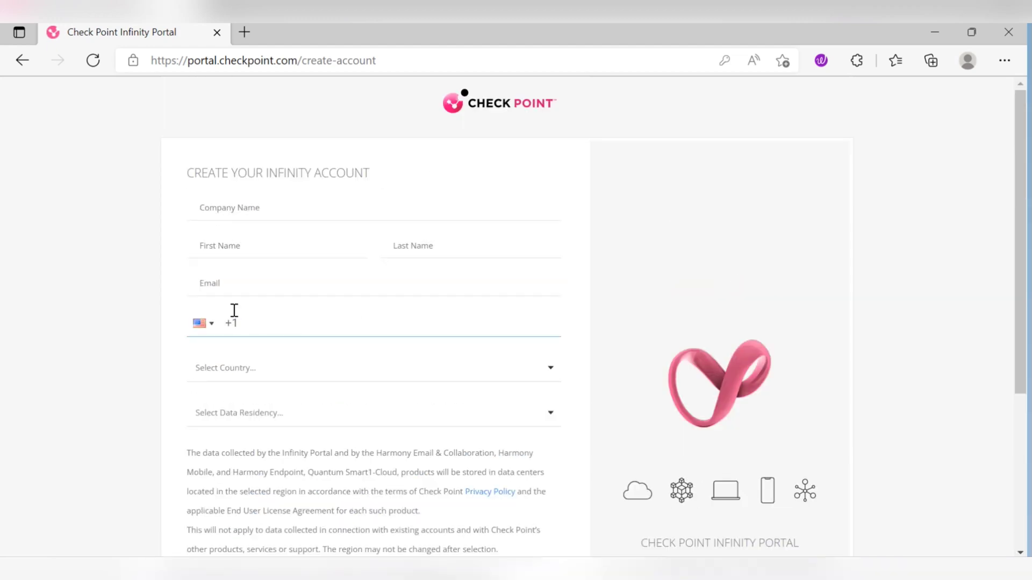
{"action": "left_click", "coordinate": [259, 286]}
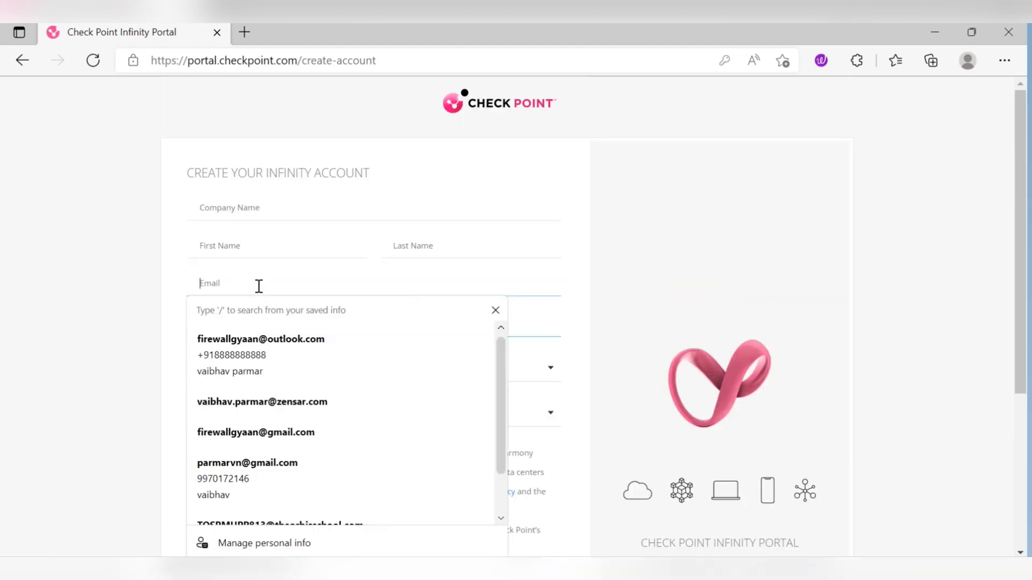
{"action": "left_click", "coordinate": [65, 332]}
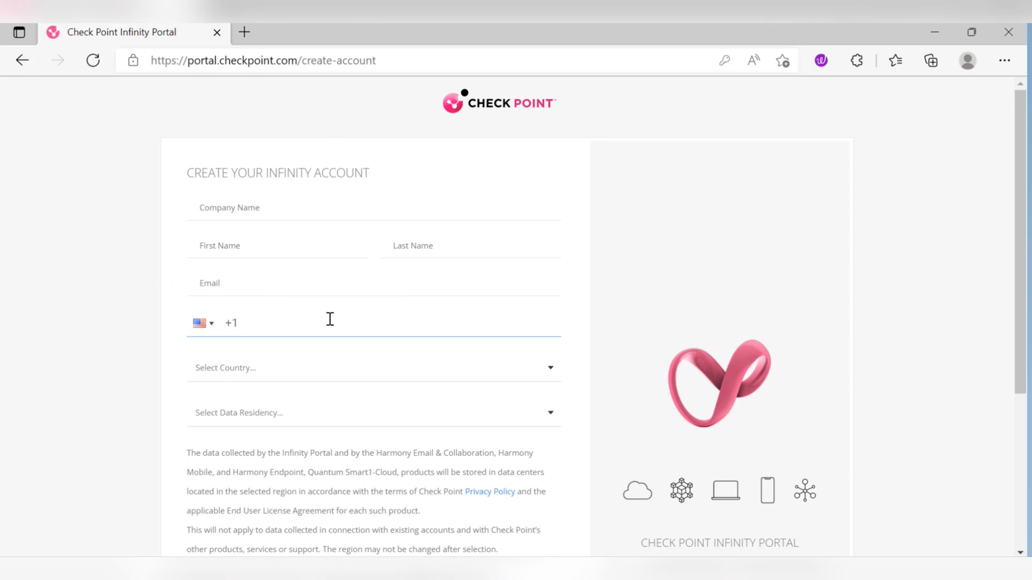
{"action": "left_click", "coordinate": [29, 66]}
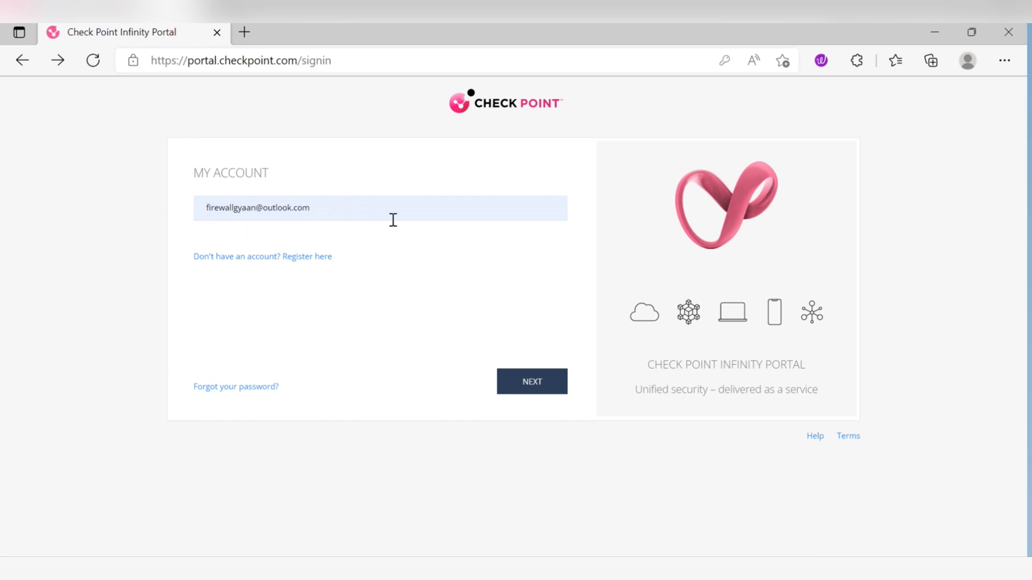
- Sign in to the Infinity Portal with the prefilled account e-mail and saved password
{"action": "left_click", "coordinate": [525, 388]}
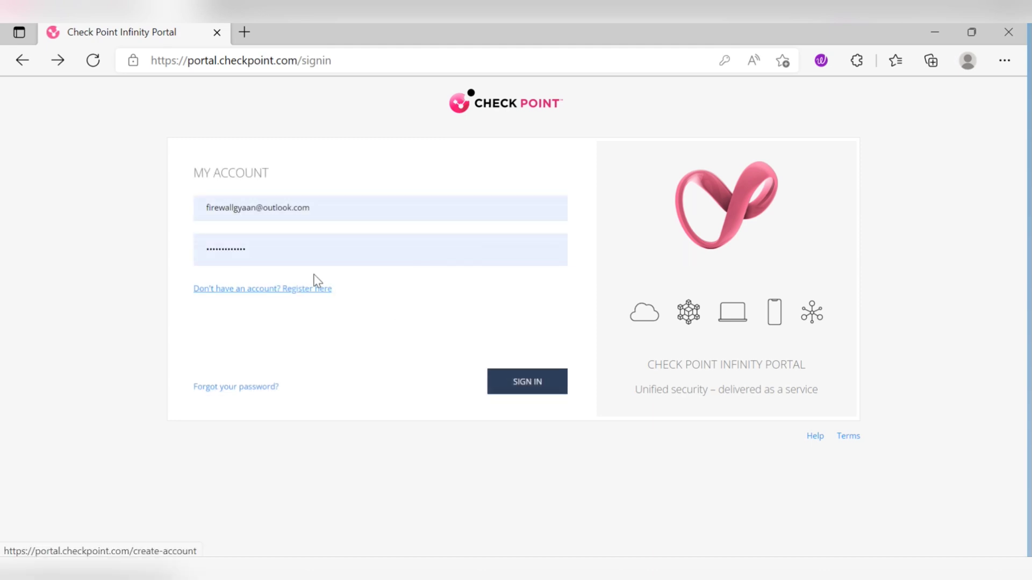
{"action": "left_click", "coordinate": [529, 382]}
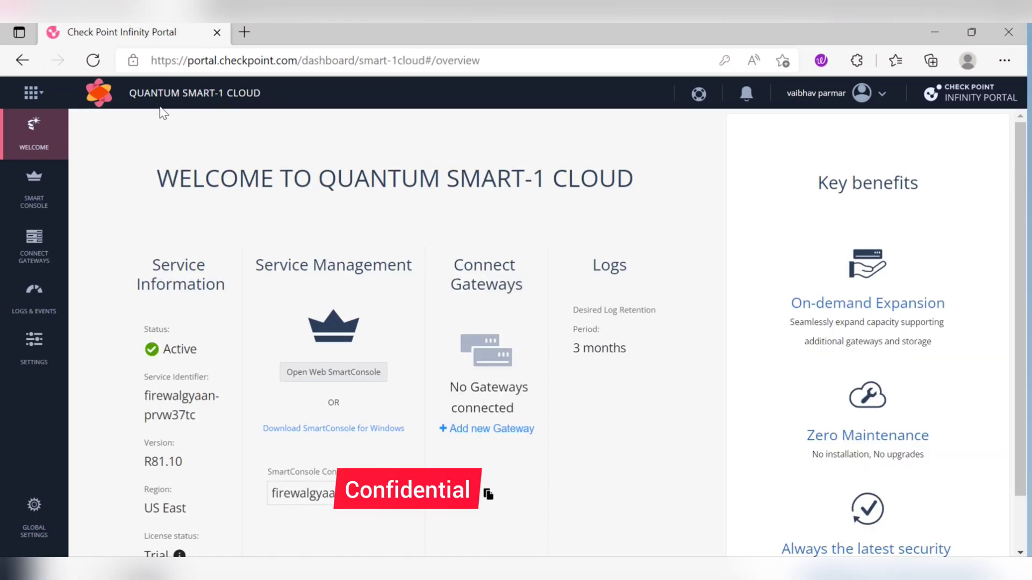
- Open CloudGuard Application Security and look through the asset types and enforcement profile types it offers
{"action": "left_click_drag", "start_coordinate": [270, 102], "coordinate": [149, 98]}
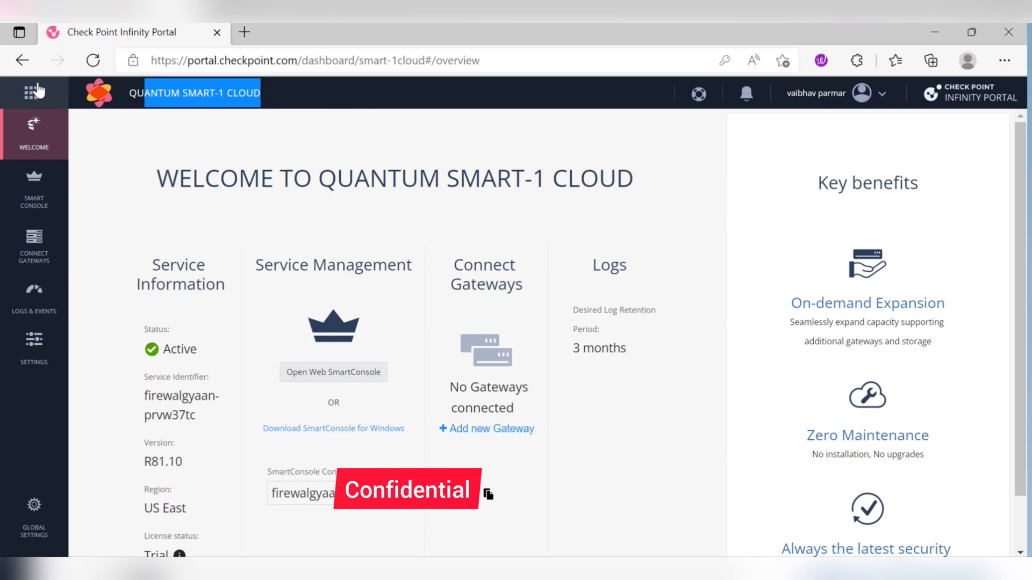
{"action": "left_click", "coordinate": [43, 100]}
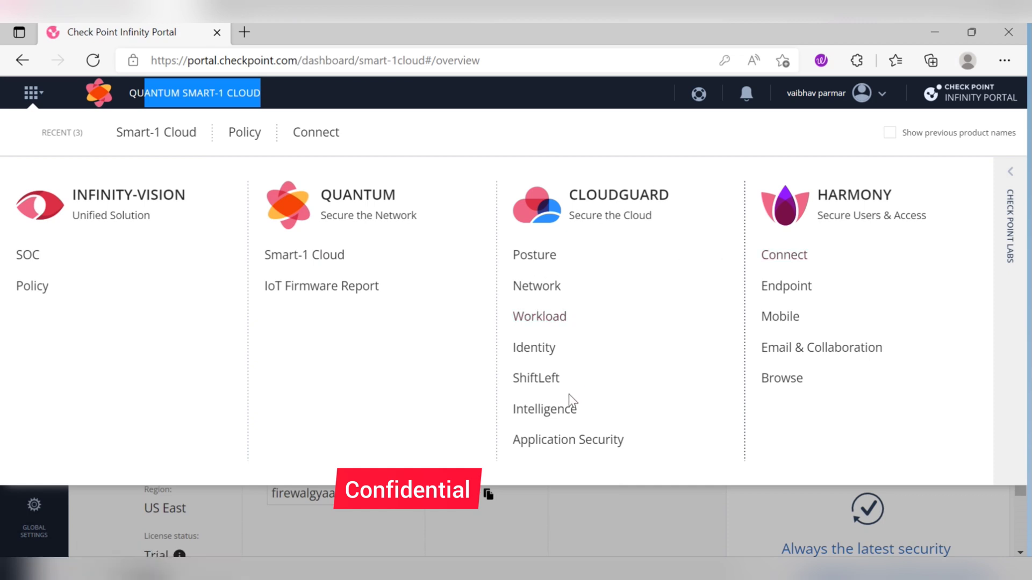
{"action": "left_click", "coordinate": [564, 444]}
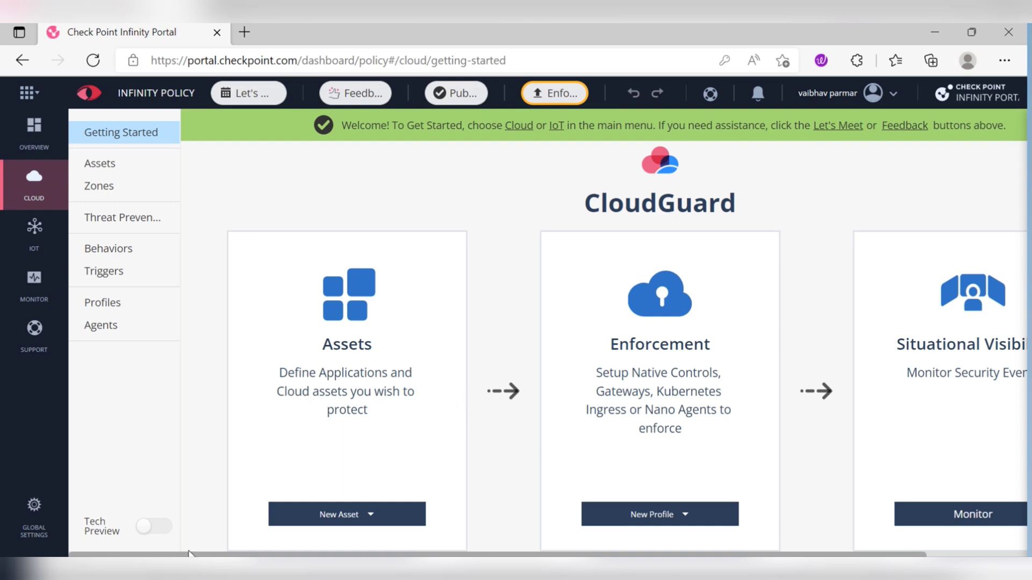
{"action": "left_click", "coordinate": [378, 525]}
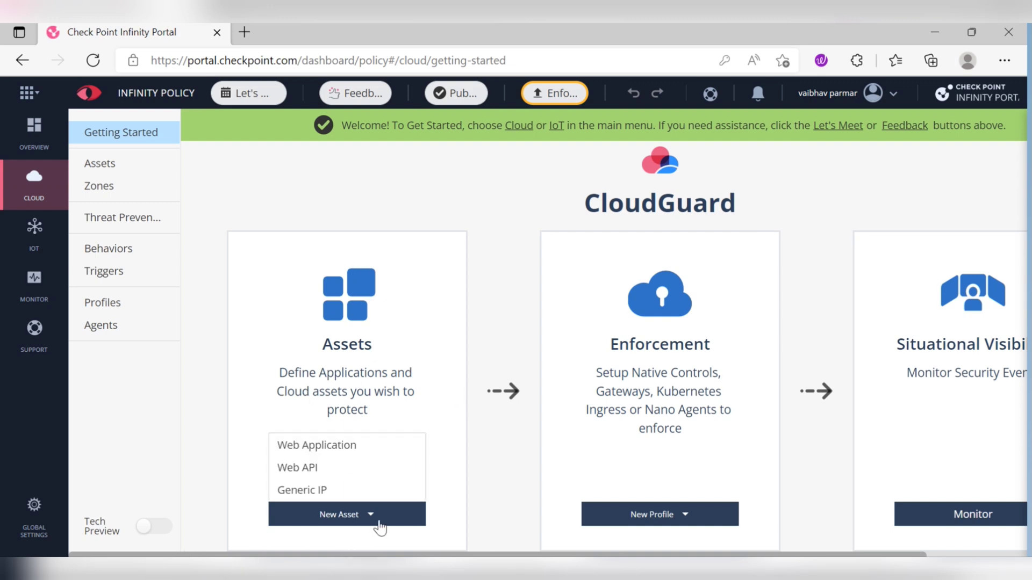
{"action": "left_click", "coordinate": [680, 521]}
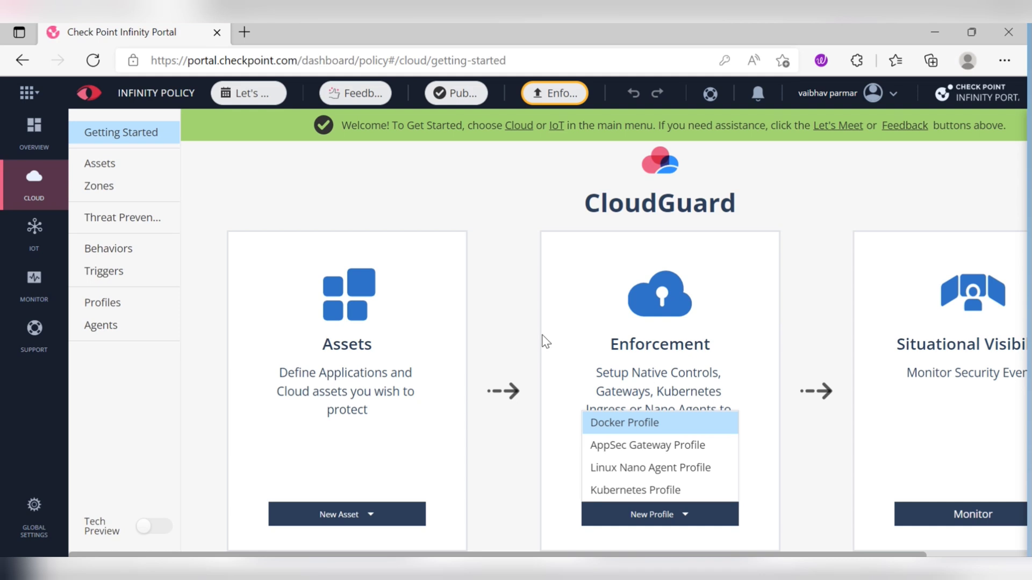
- Create a new Generic IP asset under the cloud assets and return to the asset list
{"action": "left_click", "coordinate": [101, 167]}
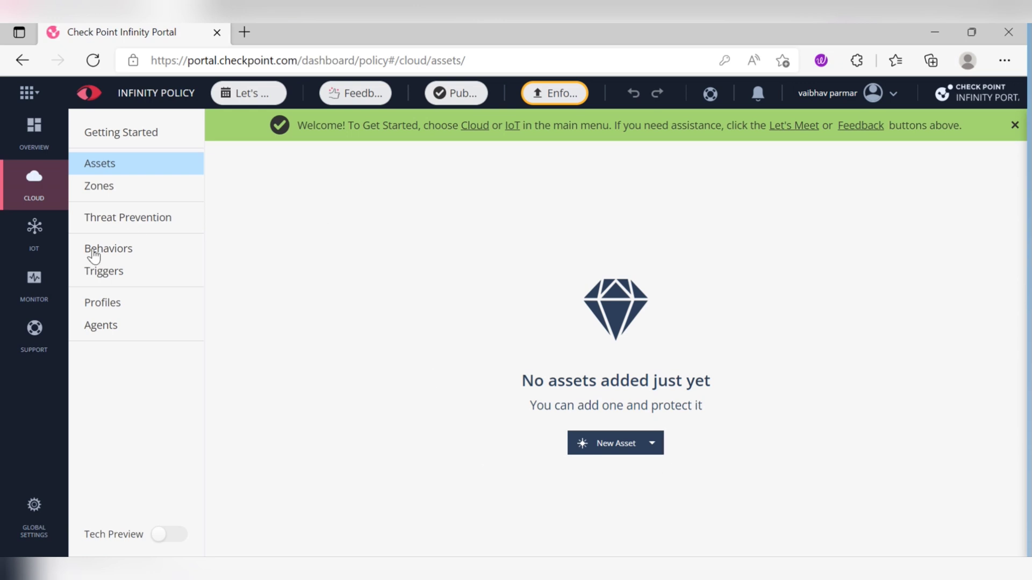
{"action": "left_click", "coordinate": [652, 445]}
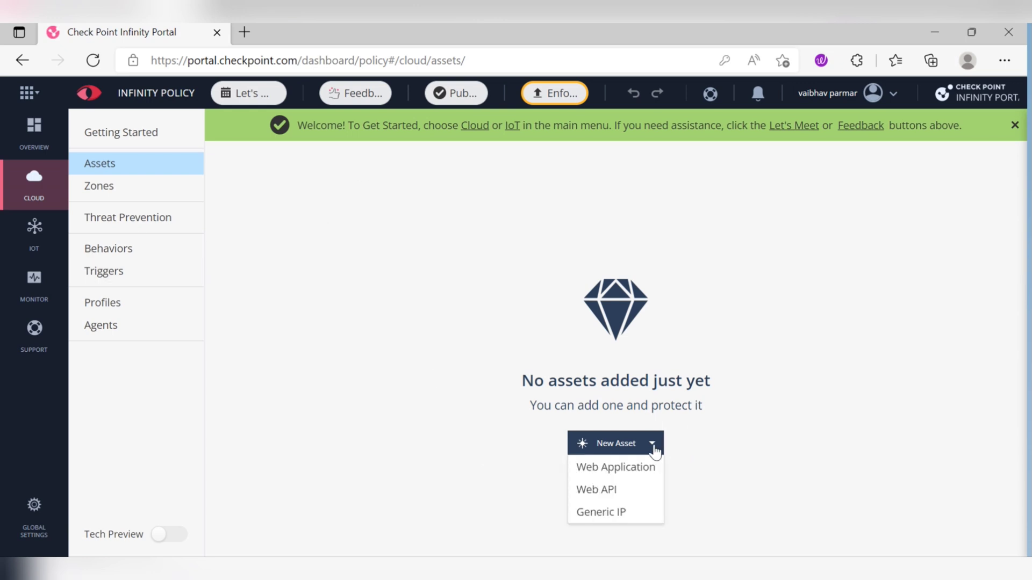
{"action": "left_click", "coordinate": [614, 513]}
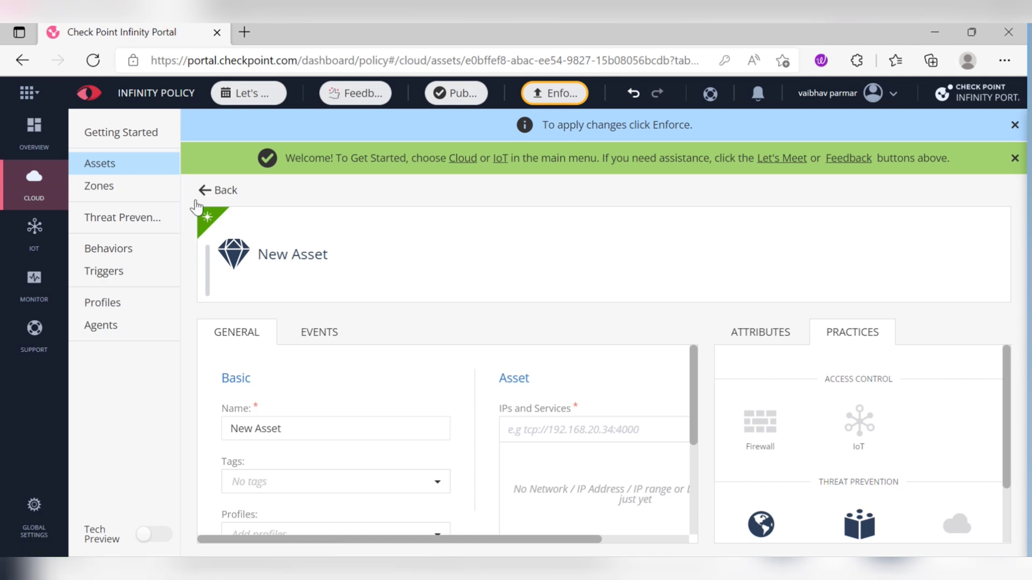
{"action": "left_click", "coordinate": [218, 190]}
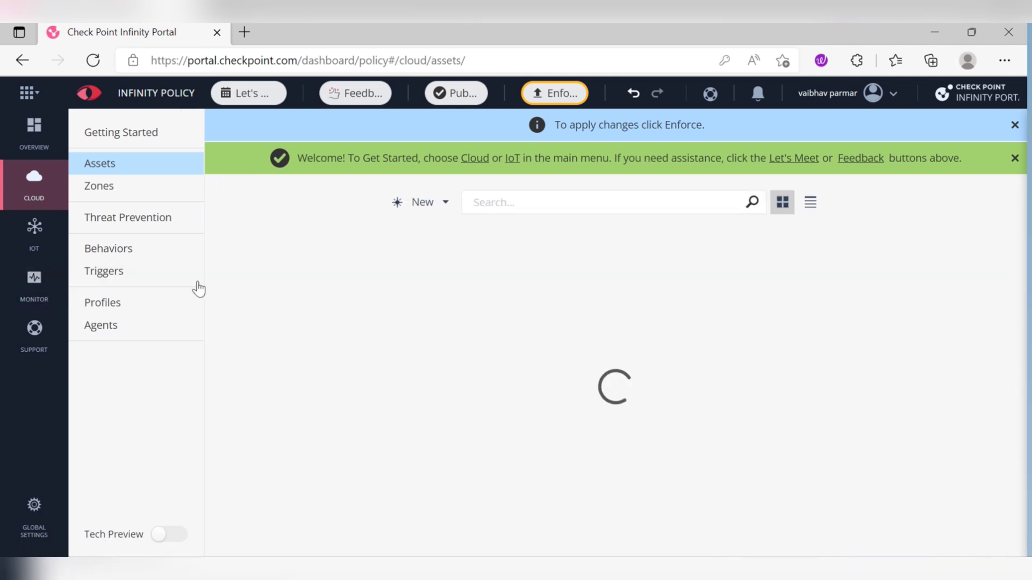
- Open the CloudGuard Network product and read the page it loads
{"action": "left_click", "coordinate": [47, 92]}
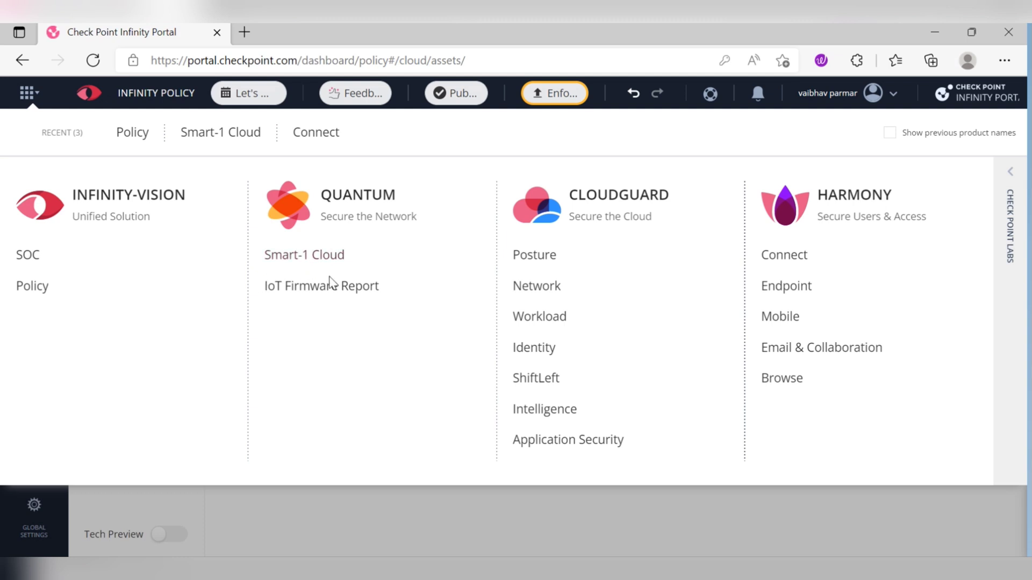
{"action": "left_click", "coordinate": [540, 296]}
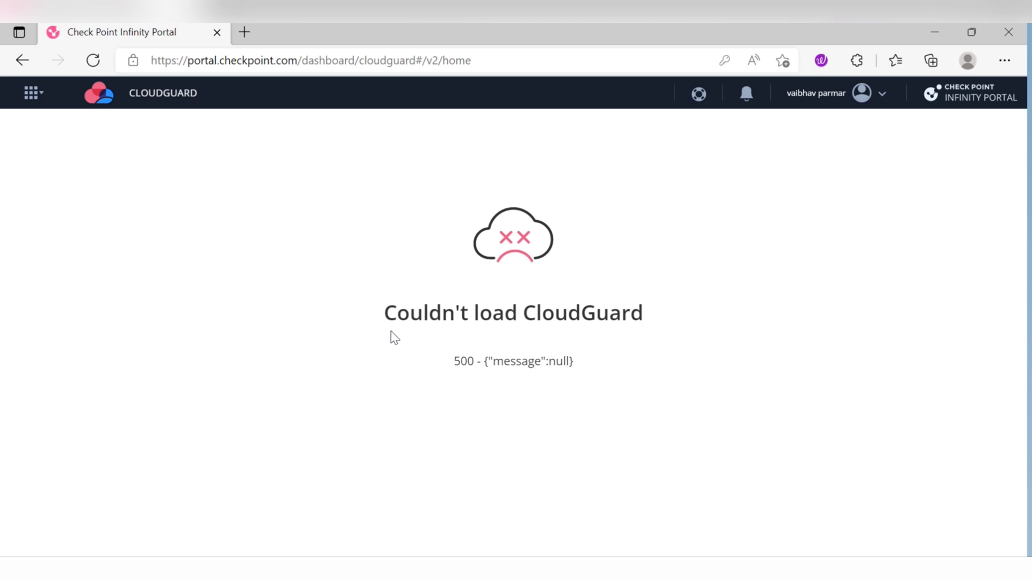
{"action": "left_click_drag", "start_coordinate": [575, 362], "coordinate": [360, 310]}
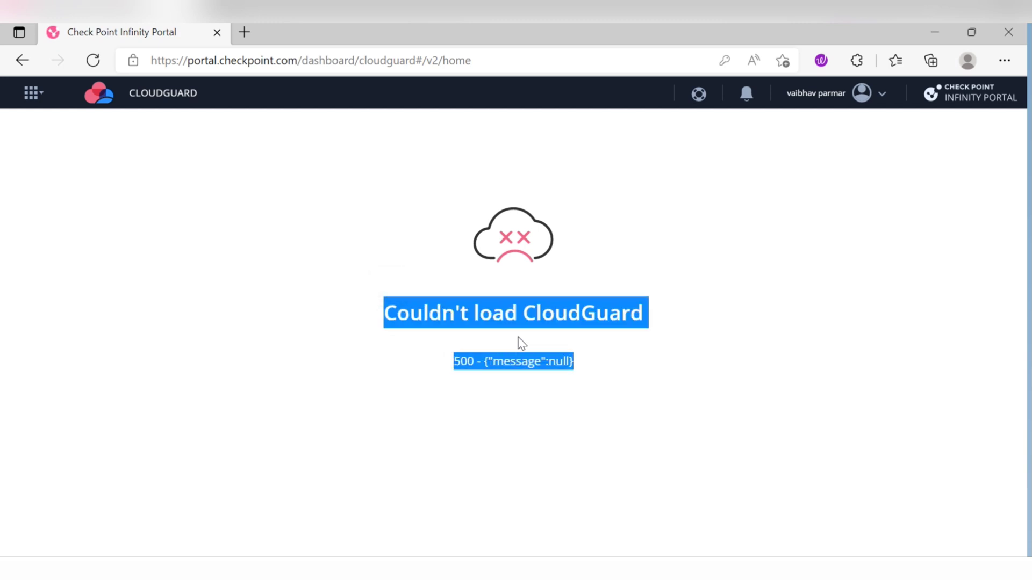
{"action": "left_click", "coordinate": [624, 354]}
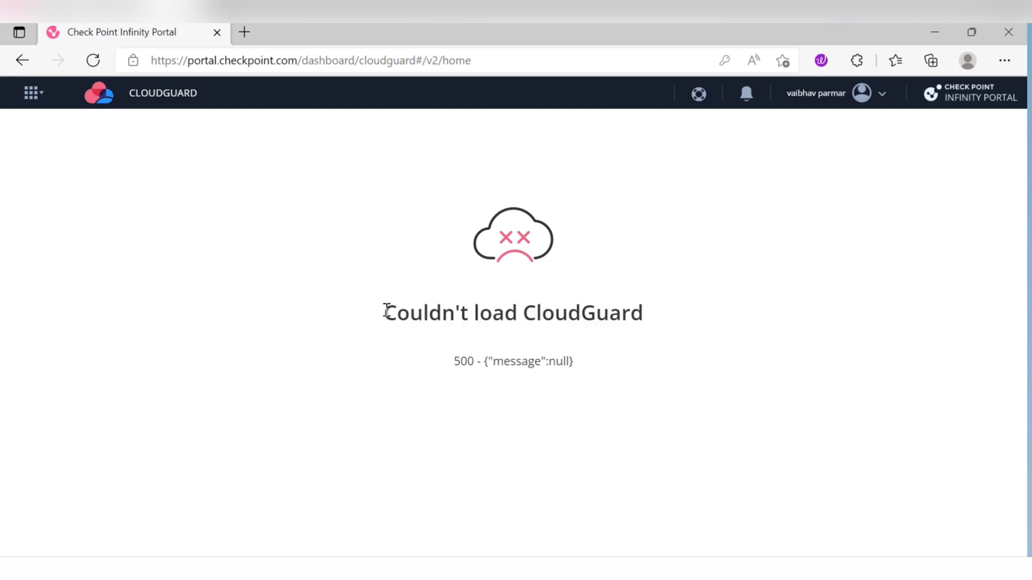
{"action": "left_click_drag", "start_coordinate": [386, 311], "coordinate": [665, 323]}
{"action": "left_click", "coordinate": [583, 372]}
{"action": "left_click_drag", "start_coordinate": [540, 364], "coordinate": [368, 312]}
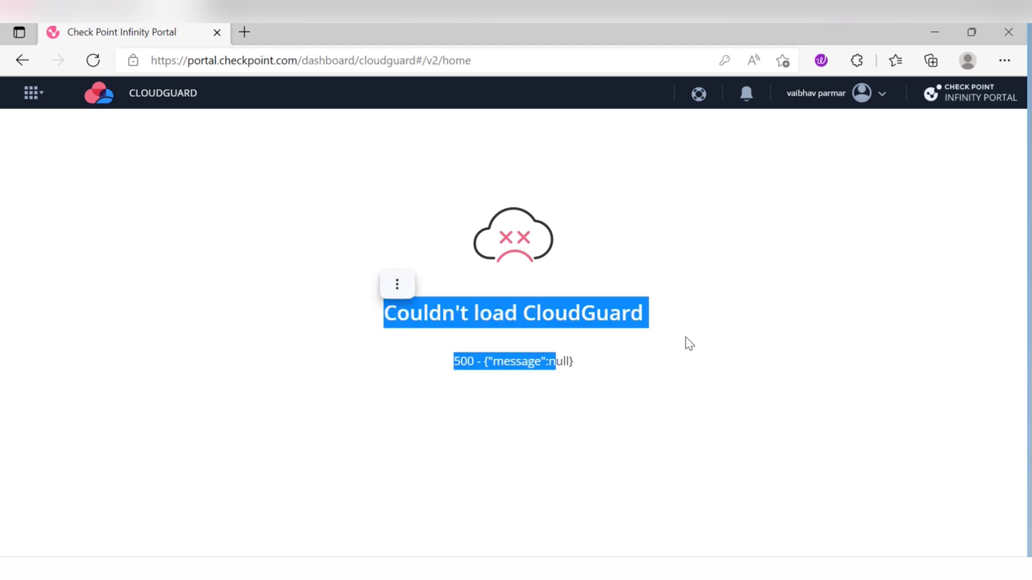
{"action": "left_click", "coordinate": [700, 341]}
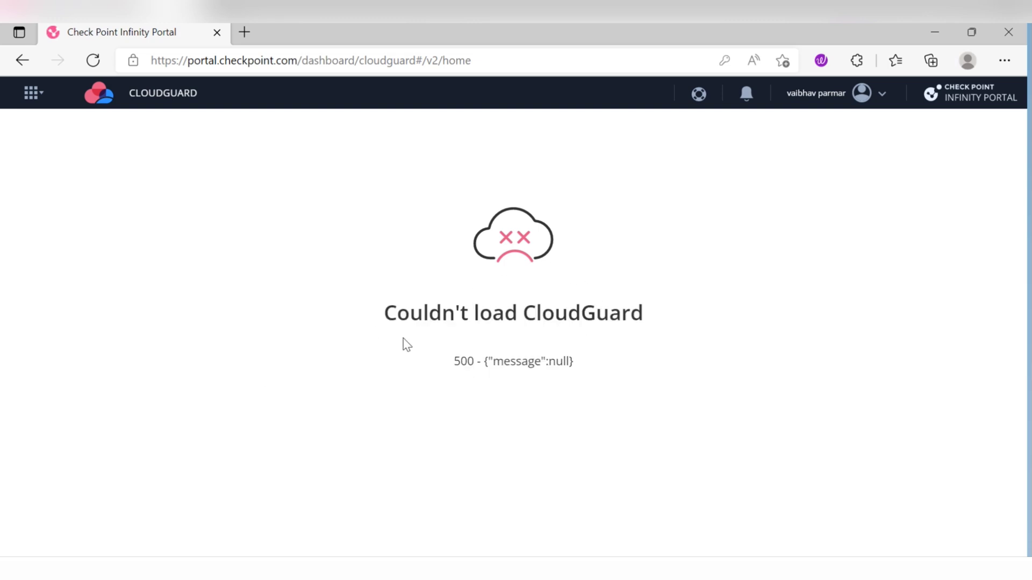
{"action": "left_click_drag", "start_coordinate": [381, 322], "coordinate": [582, 325]}
{"action": "left_click", "coordinate": [834, 408]}
{"action": "left_click_drag", "start_coordinate": [635, 376], "coordinate": [410, 317]}
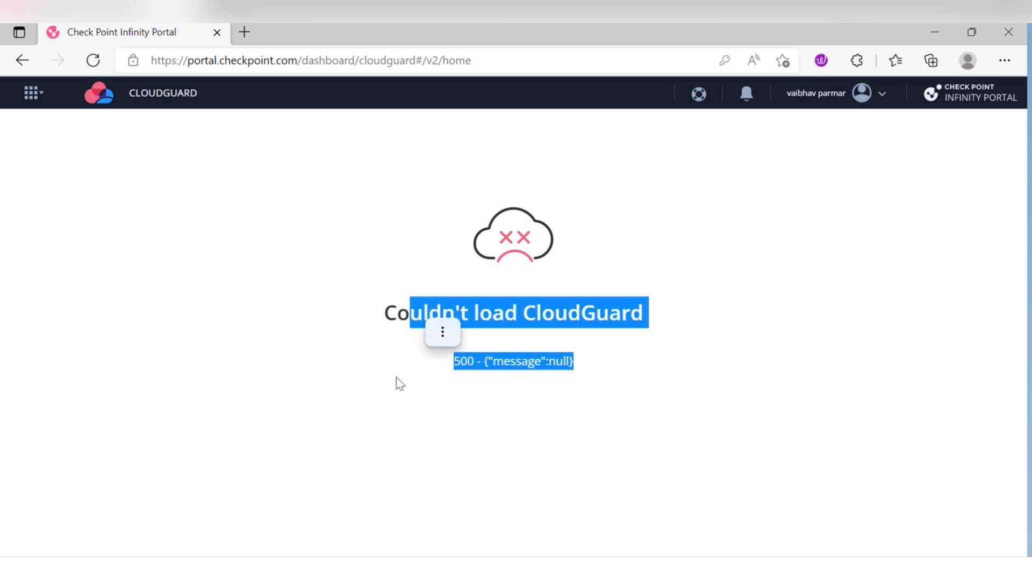
{"action": "left_click", "coordinate": [399, 382]}
- Open Quantum Smart-1 Cloud and review the service, gateway and log details on its welcome page
{"action": "left_click", "coordinate": [51, 106]}
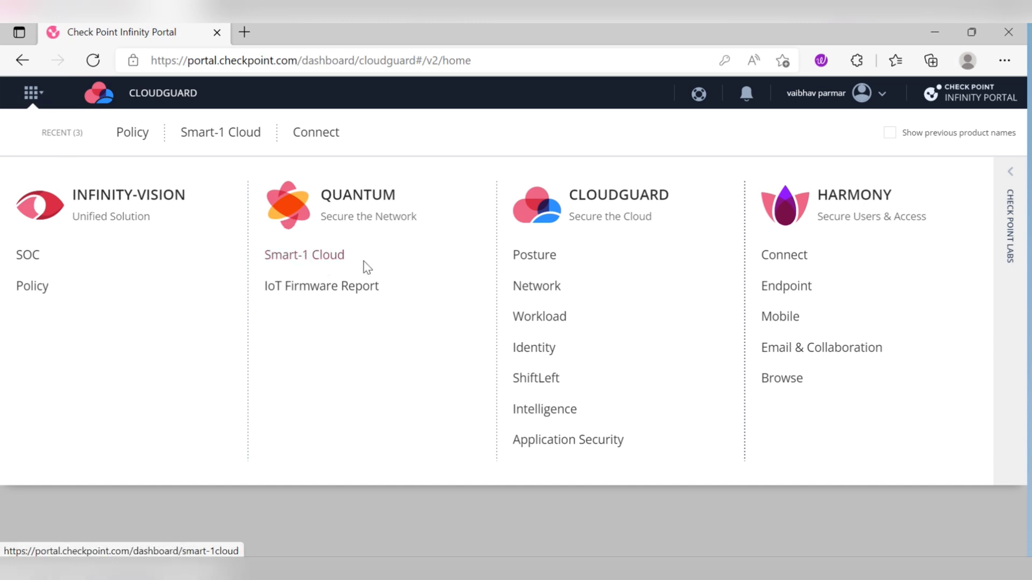
{"action": "left_click", "coordinate": [308, 258]}
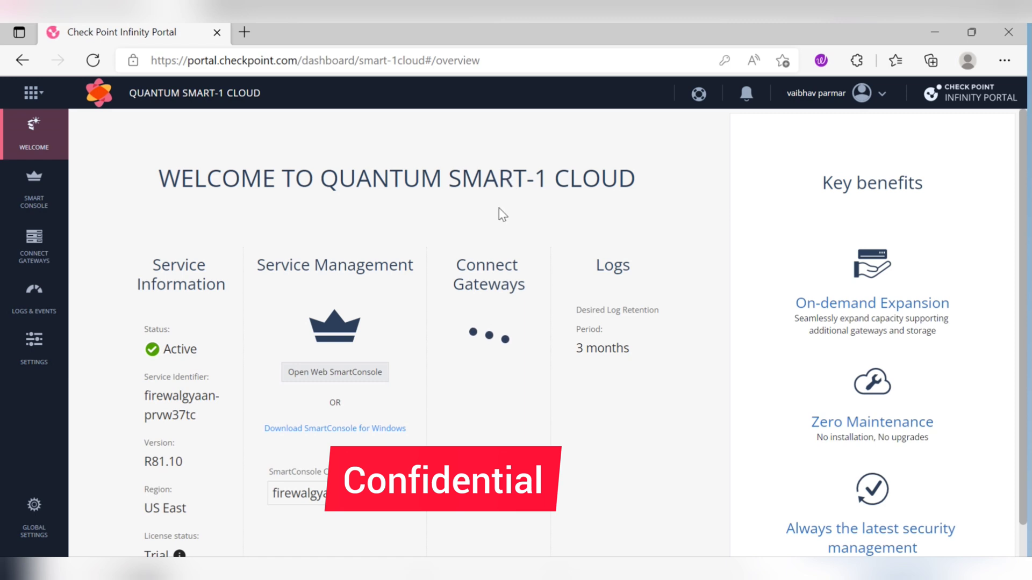
{"action": "scroll", "coordinate": [502, 214], "scroll_direction": "down", "scroll_amount": 1}
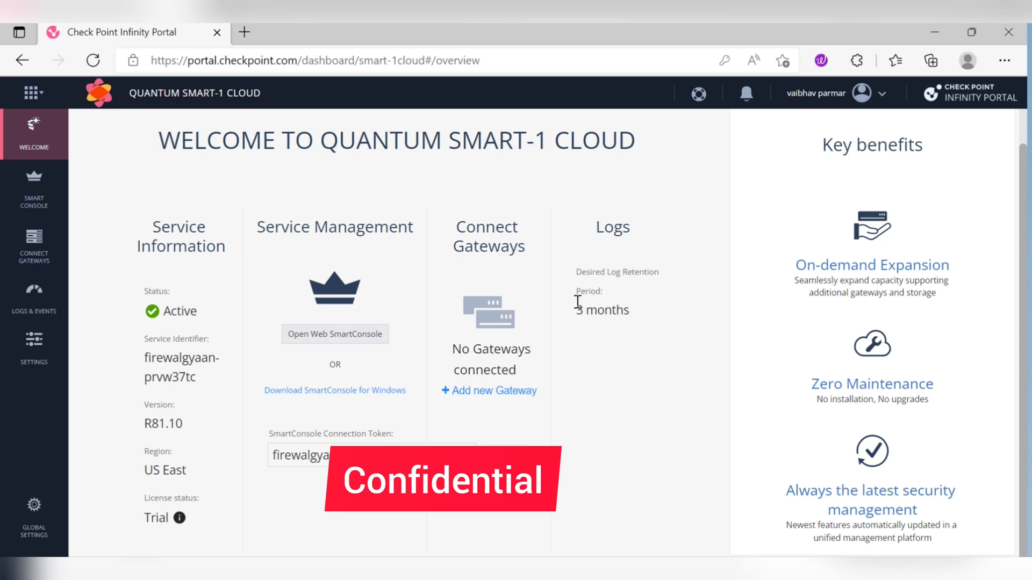
{"action": "scroll", "coordinate": [577, 303], "scroll_direction": "up", "scroll_amount": 1}
{"action": "scroll", "coordinate": [478, 266], "scroll_direction": "down", "scroll_amount": 1}
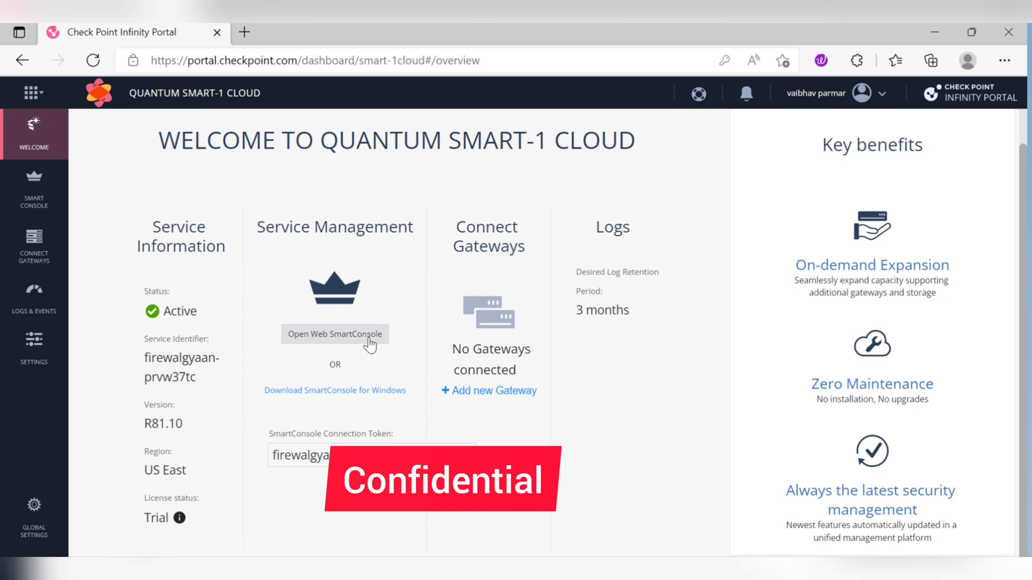
- Launch Web SmartConsole from Service Management and switch to its Check Point Smart-1 Cloud session
{"action": "right_click", "coordinate": [338, 339]}
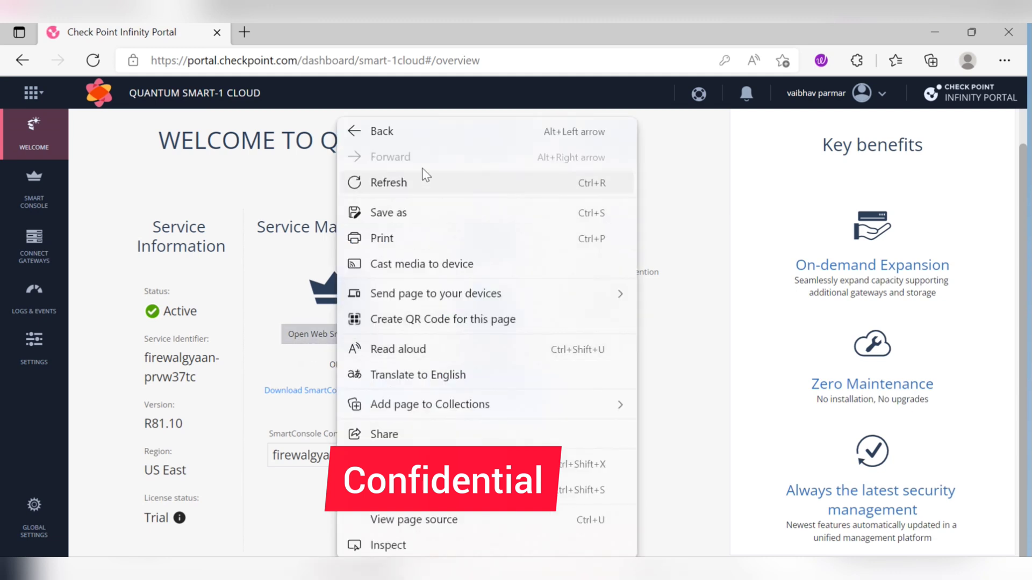
{"action": "left_click", "coordinate": [308, 332]}
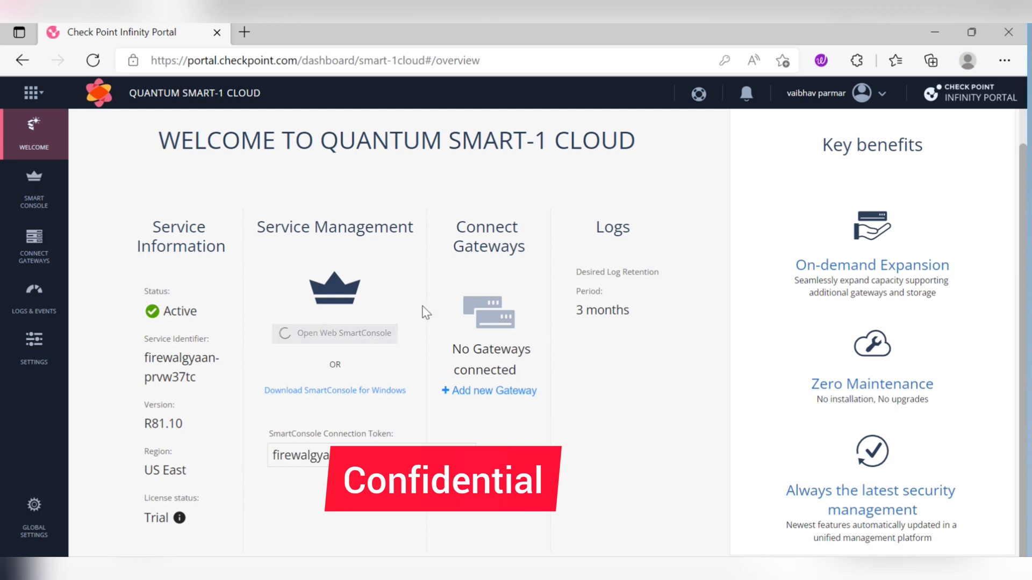
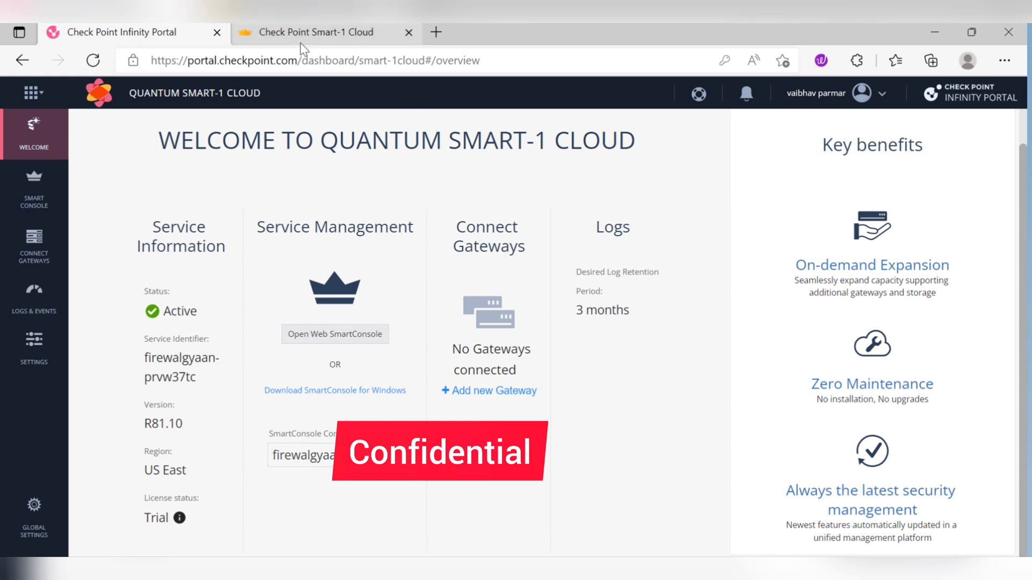
{"action": "left_click", "coordinate": [305, 37]}
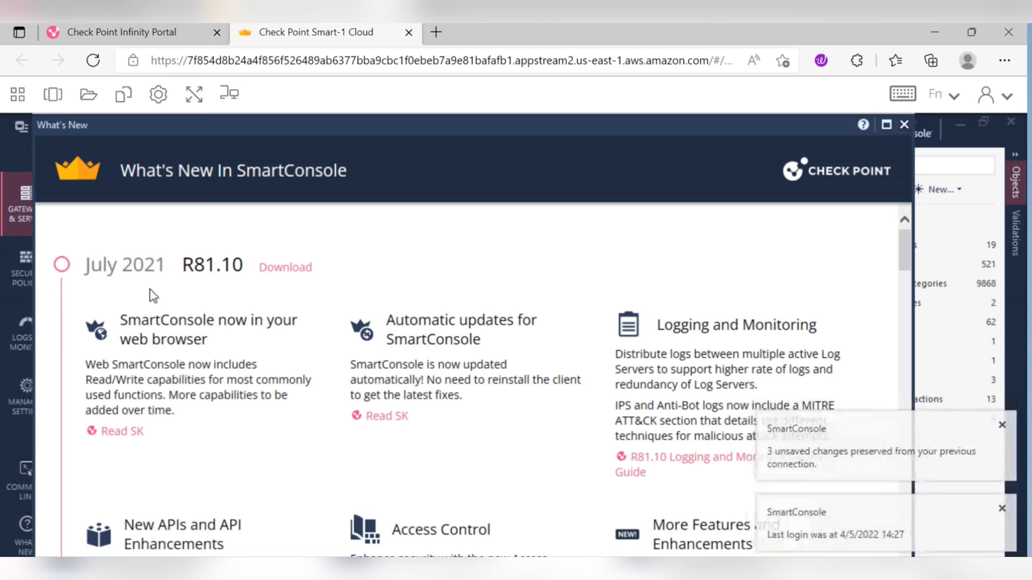
- Close the What's New in SmartConsole window and allow the session to access the clipboard
{"action": "left_click", "coordinate": [904, 125]}
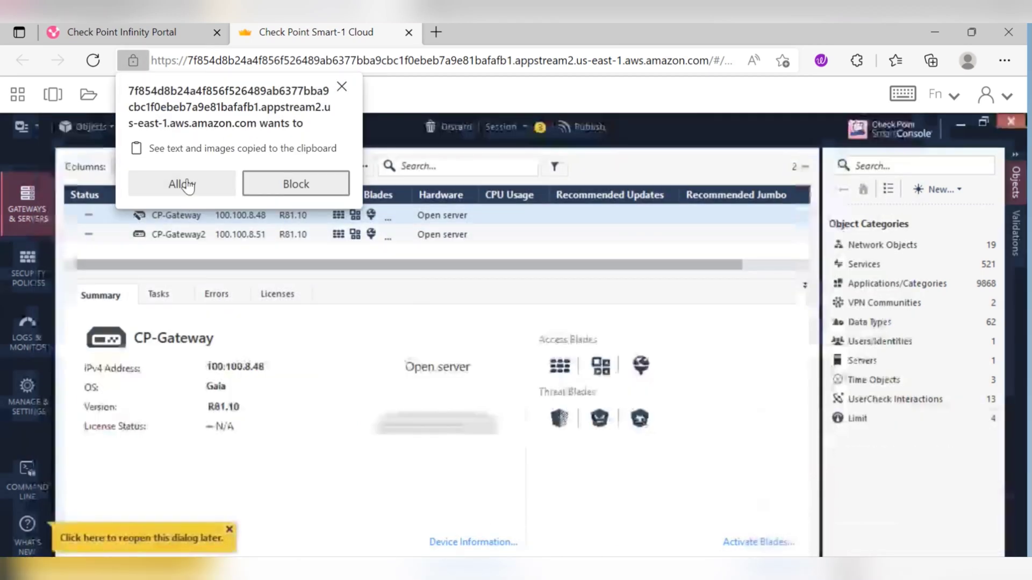
{"action": "left_click", "coordinate": [181, 186]}
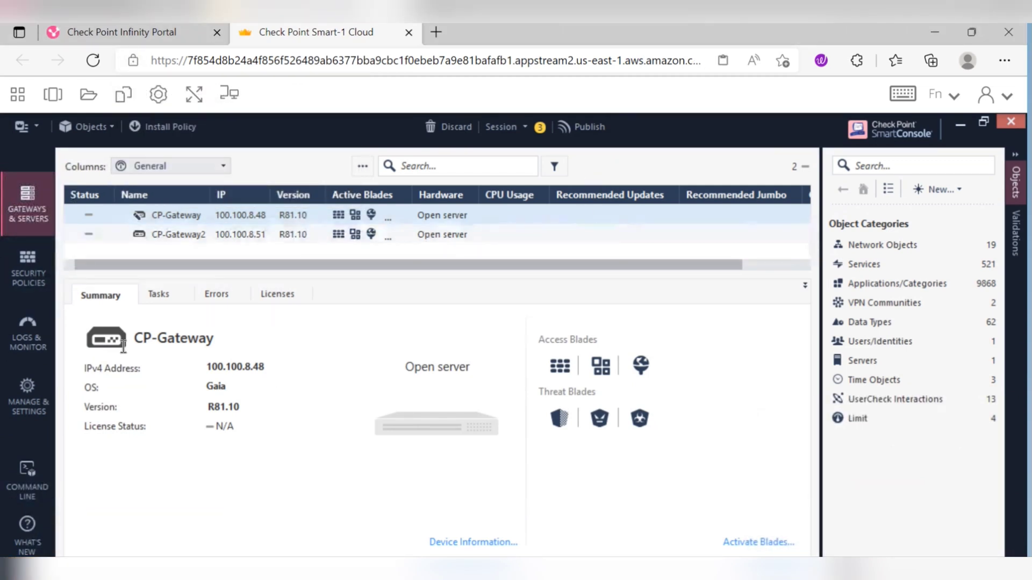
- View the Standard security policy in Web SmartConsole and return to the Quantum Smart-1 Cloud welcome page
{"action": "left_click", "coordinate": [22, 272]}
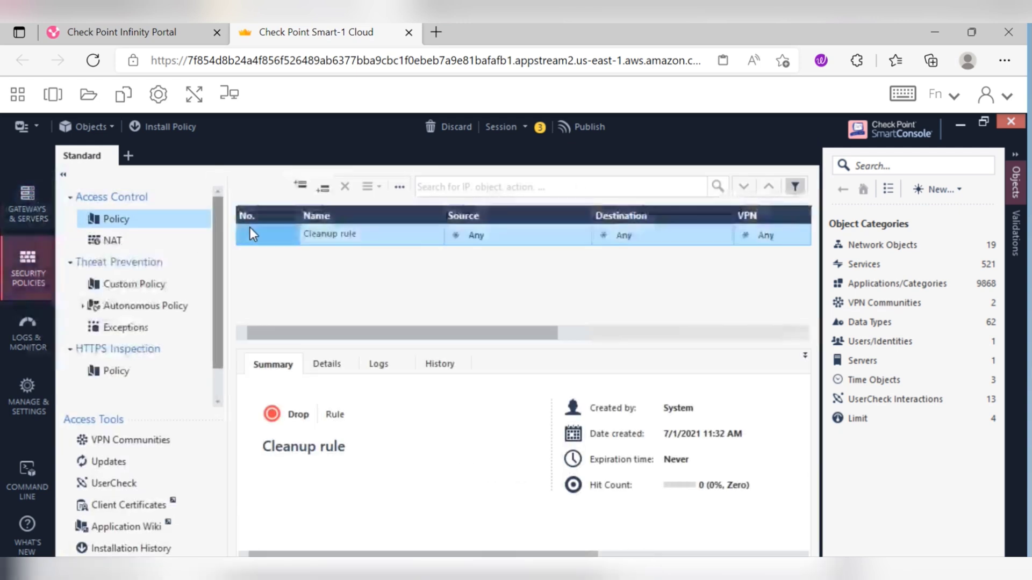
{"action": "left_click", "coordinate": [128, 31]}
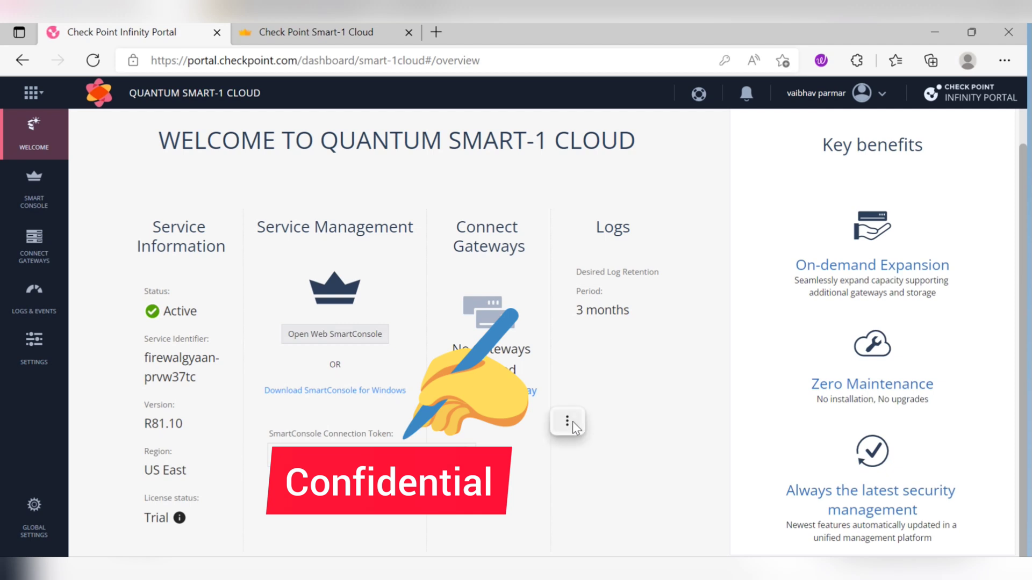
{"action": "left_click", "coordinate": [569, 421]}
{"action": "left_click", "coordinate": [619, 424]}
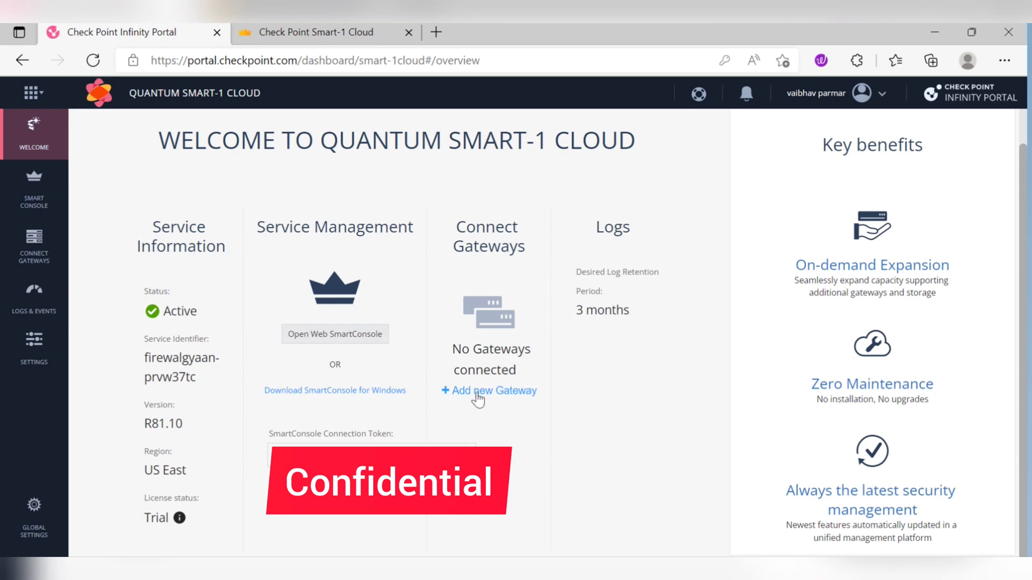
- Switch to the desktop SmartConsole R81.10 login window, set the connection type to Cloud, and start the Infinity login
{"action": "left_click", "coordinate": [935, 33]}
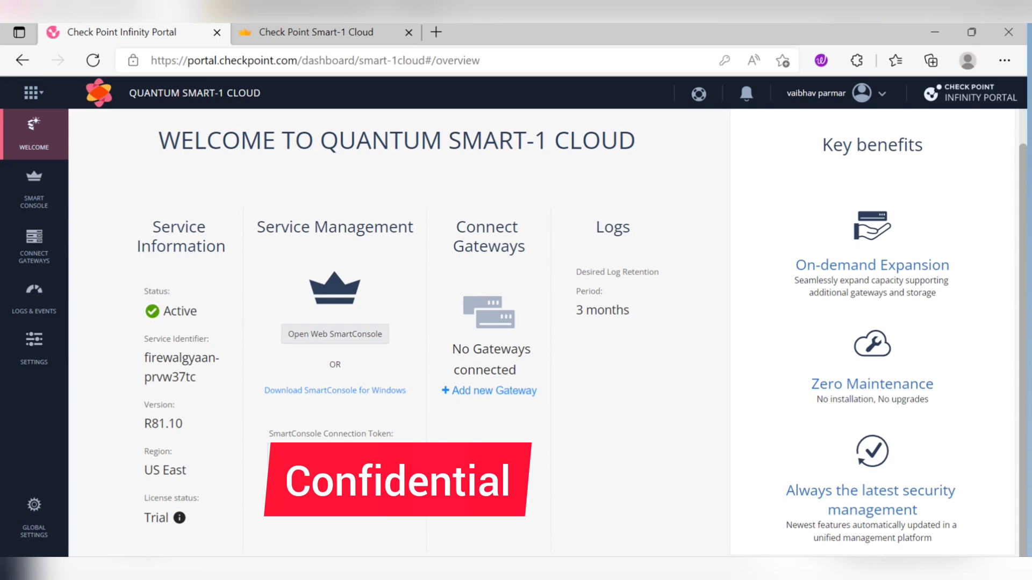
{"action": "left_click", "coordinate": [938, 33]}
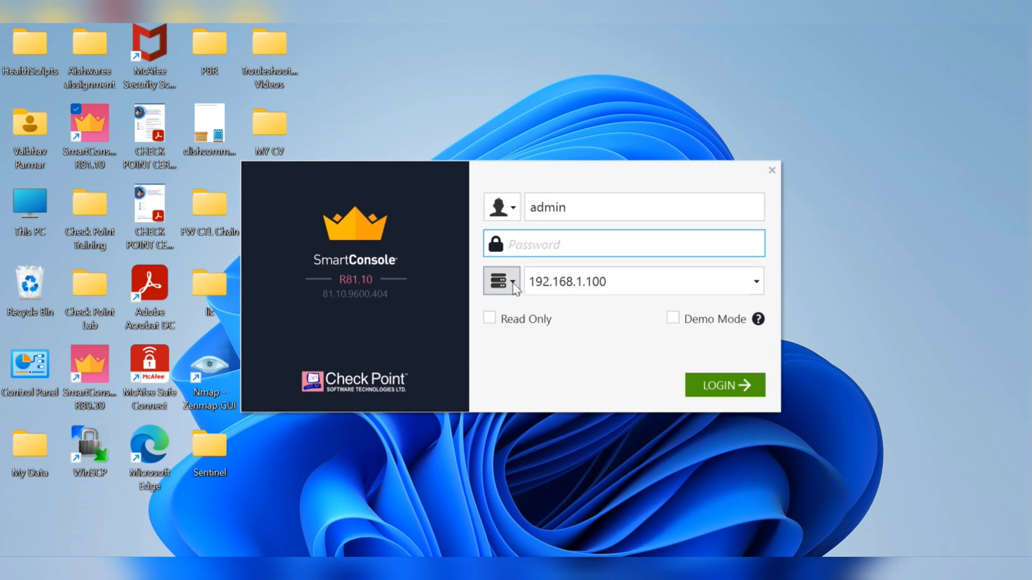
{"action": "left_click", "coordinate": [513, 287]}
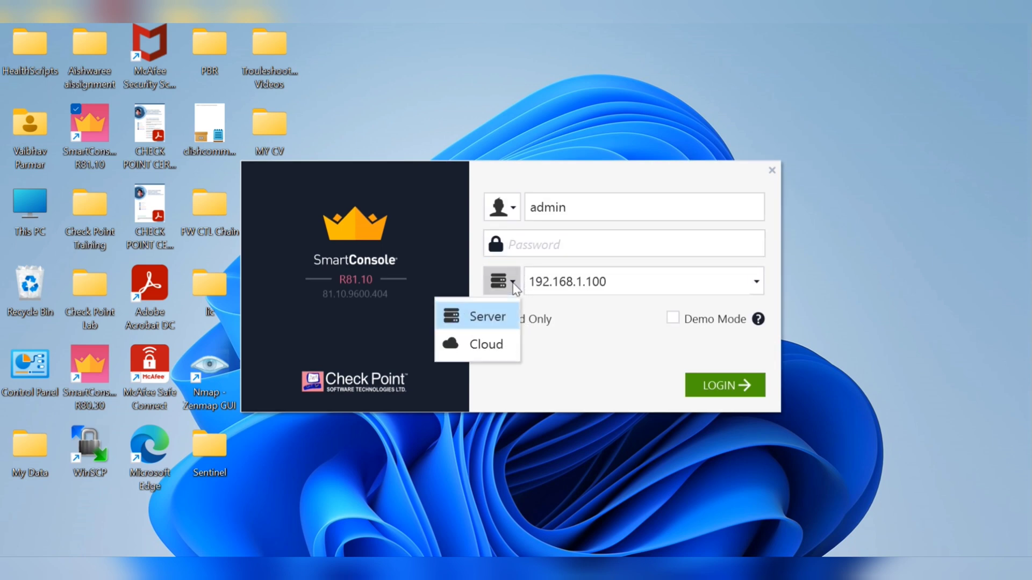
{"action": "left_click", "coordinate": [487, 347]}
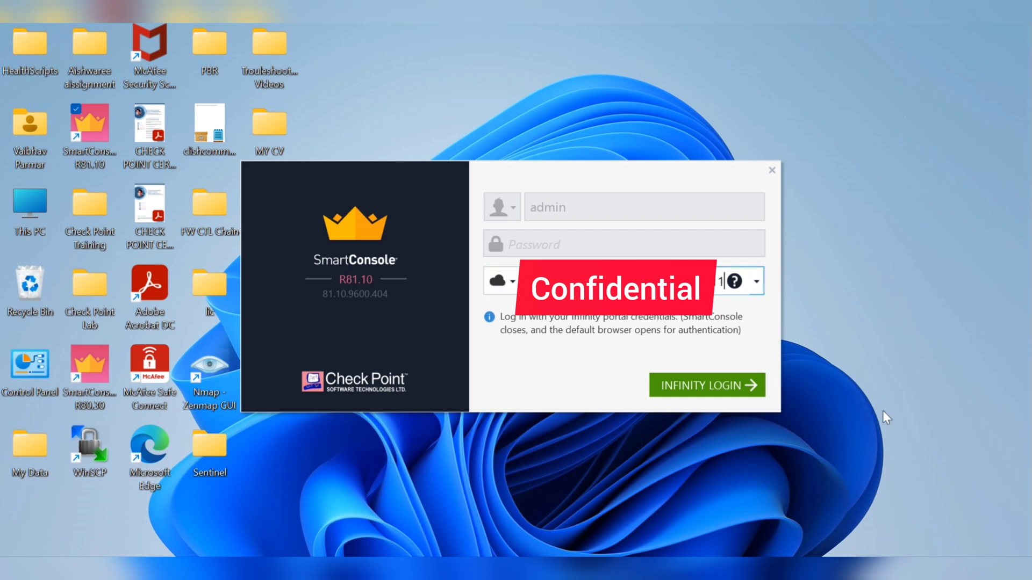
{"action": "left_click", "coordinate": [699, 387]}
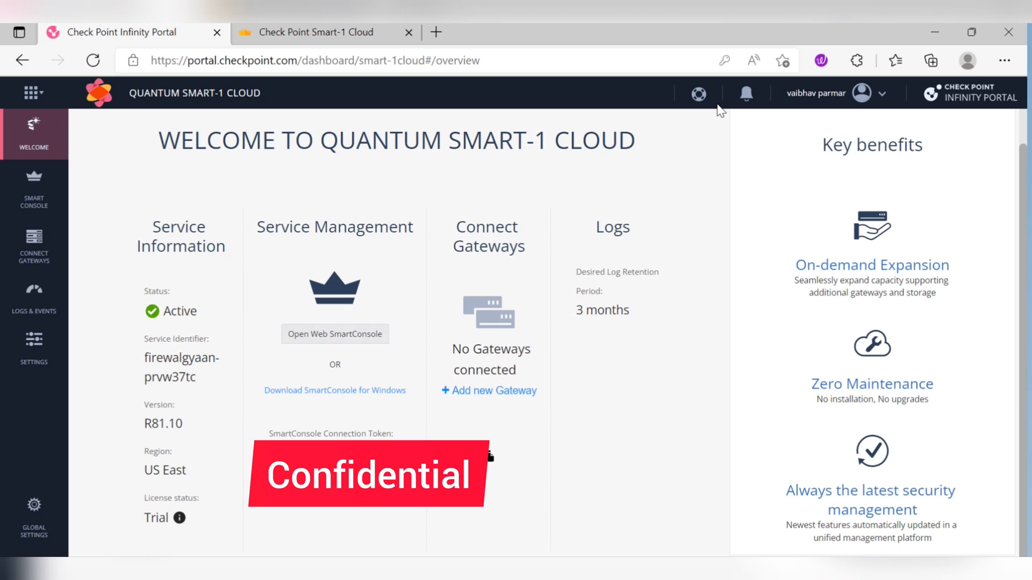
- Check the progress of the SmartConsole login and examine the log retention period on the Quantum Smart-1 Cloud welcome page
{"action": "left_click", "coordinate": [322, 28]}
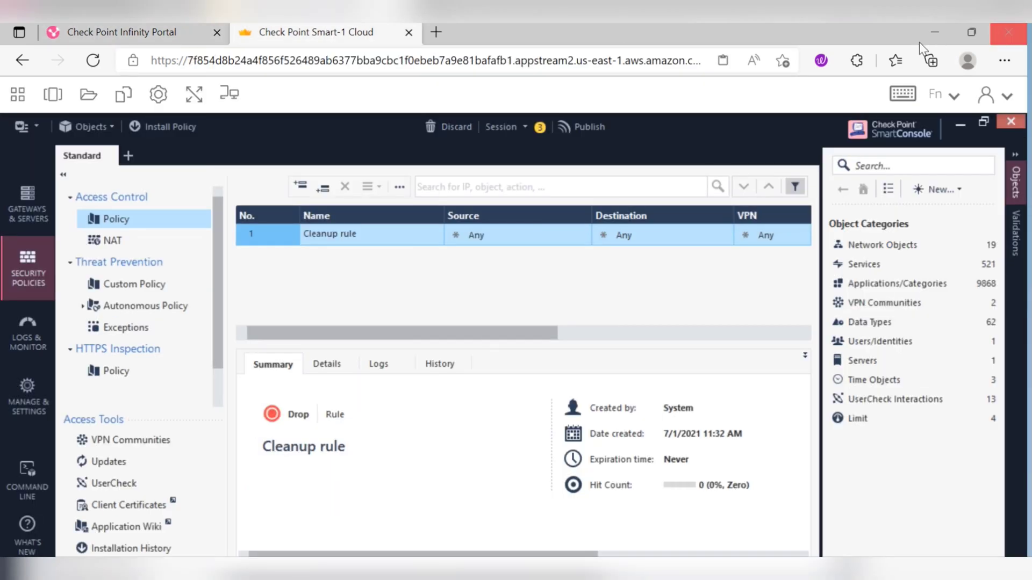
{"action": "left_click", "coordinate": [935, 31]}
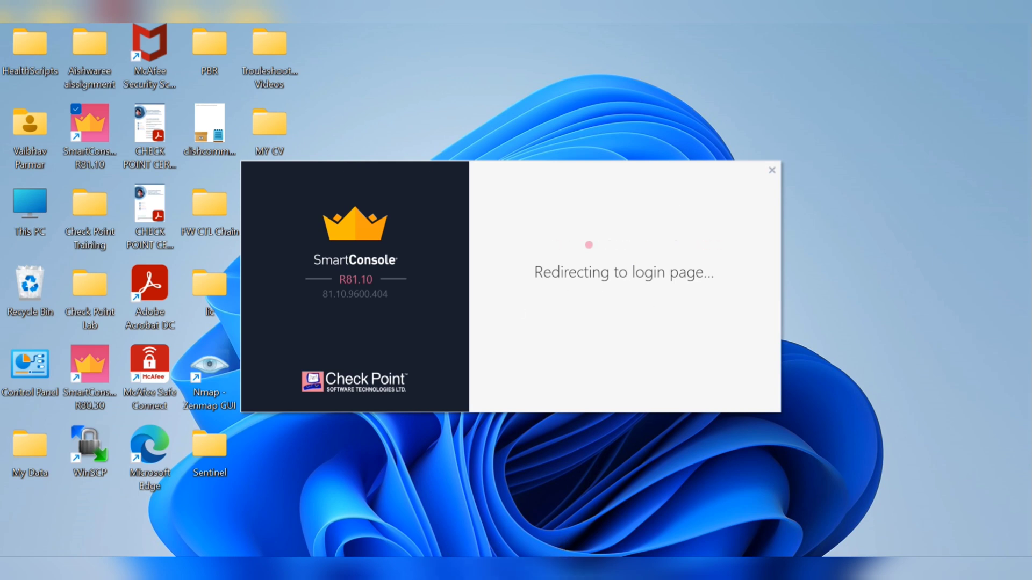
{"action": "left_click", "coordinate": [483, 502]}
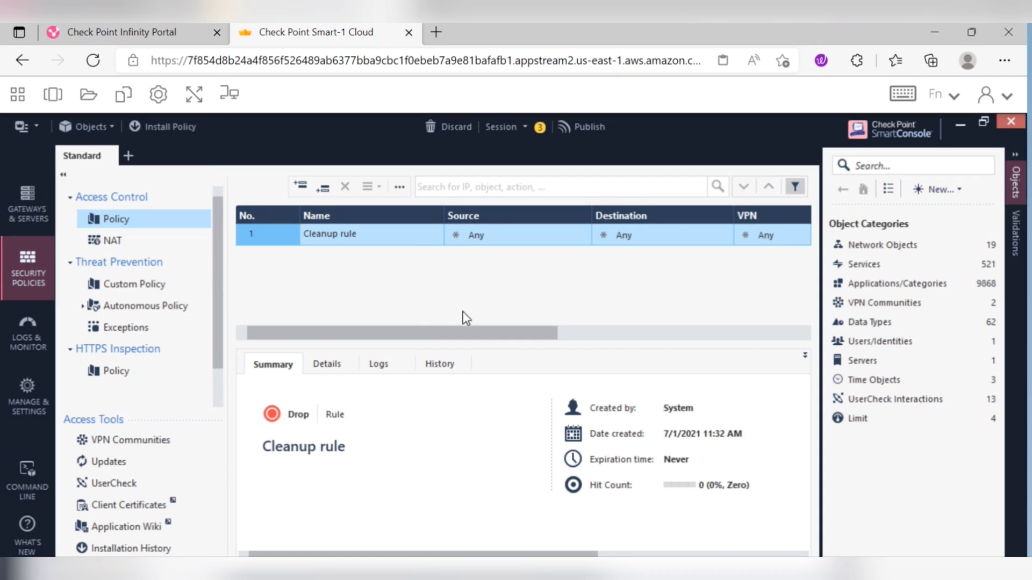
{"action": "left_click", "coordinate": [87, 34]}
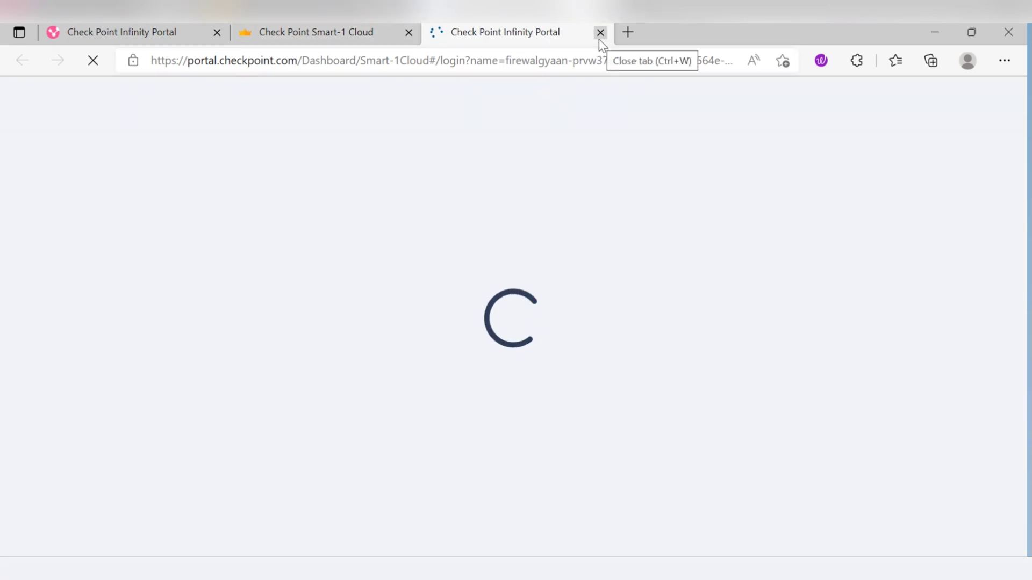
{"action": "left_click", "coordinate": [194, 37]}
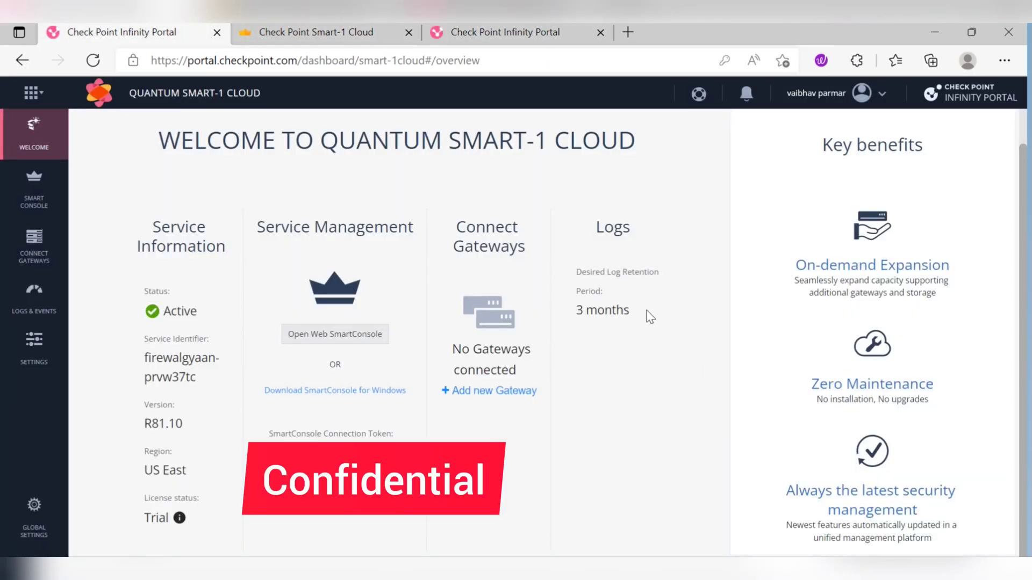
{"action": "left_click_drag", "start_coordinate": [651, 317], "coordinate": [574, 315]}
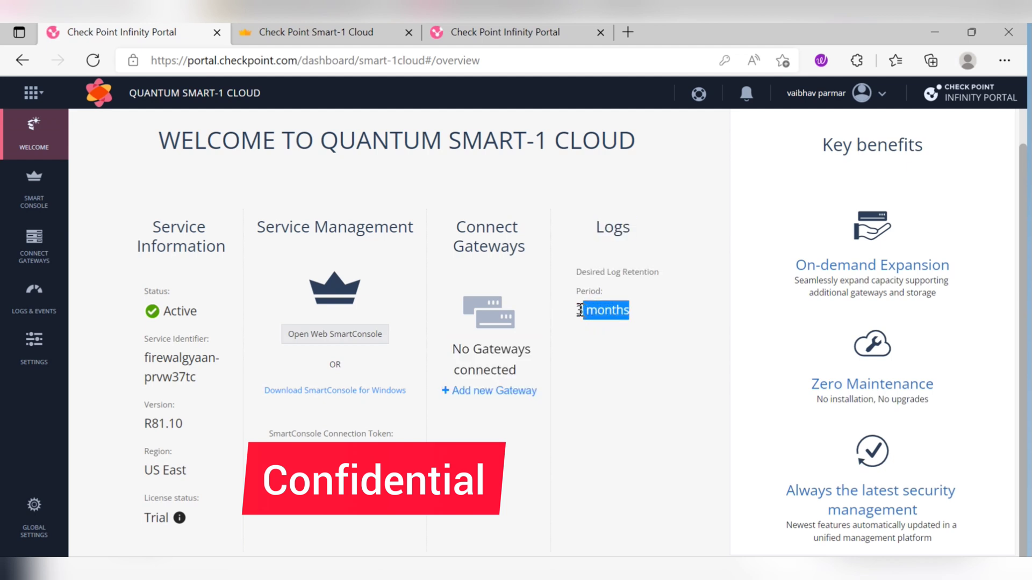
{"action": "left_click", "coordinate": [702, 203]}
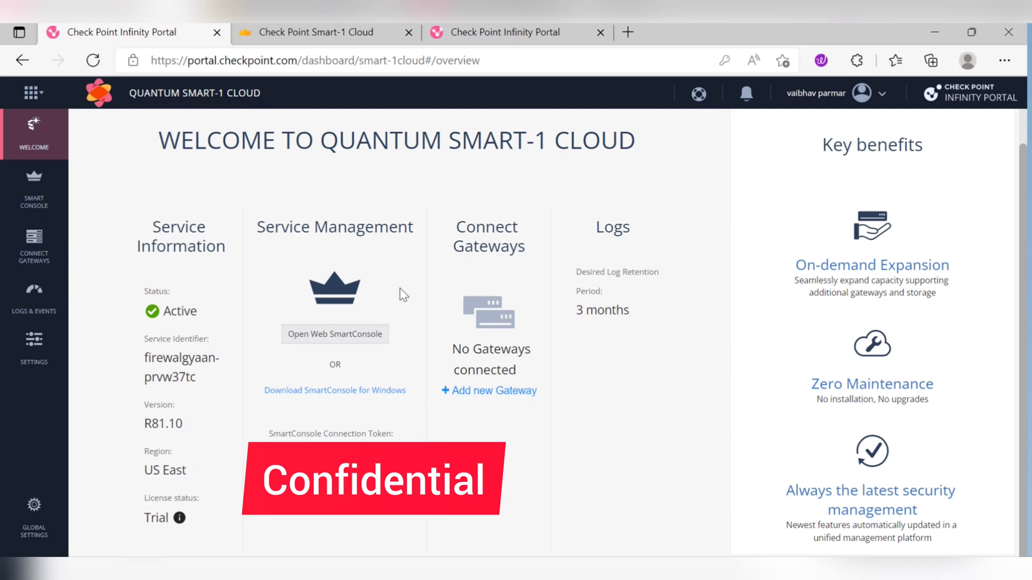
- Open the gateway registration page in the portal and display the Gateways & Servers list in Web SmartConsole
{"action": "left_click", "coordinate": [477, 391]}
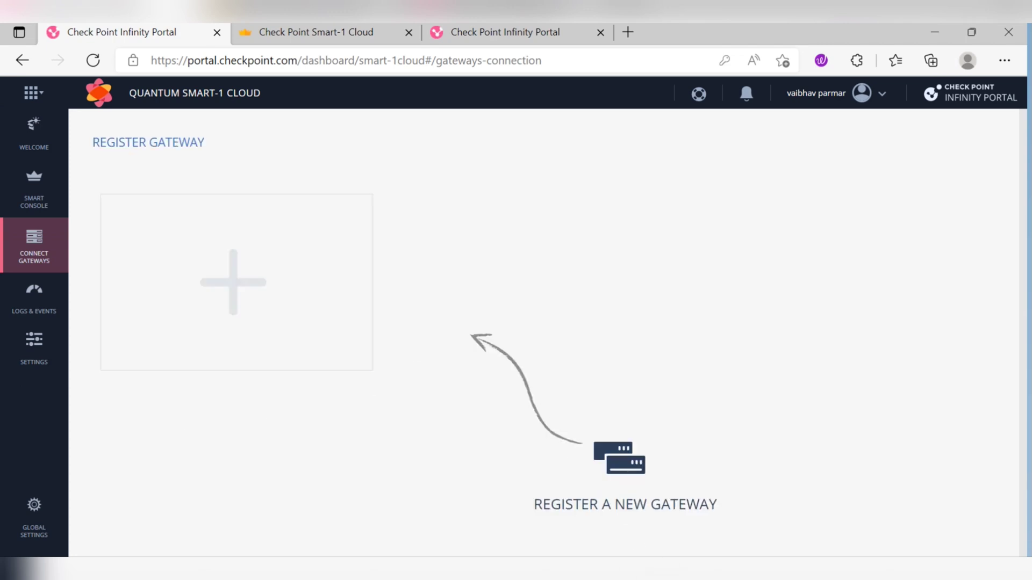
{"action": "left_click", "coordinate": [327, 31]}
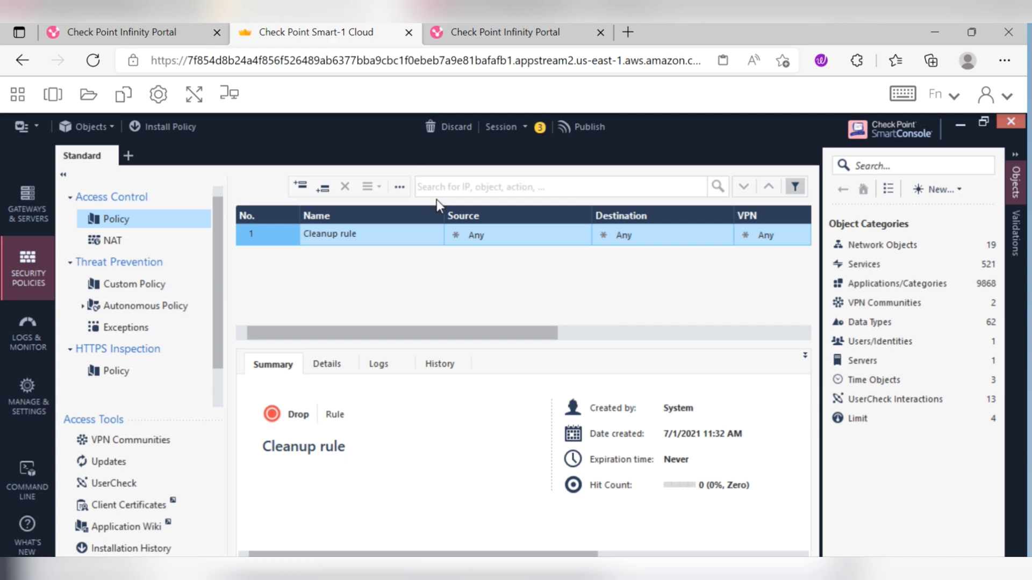
{"action": "left_click", "coordinate": [35, 214]}
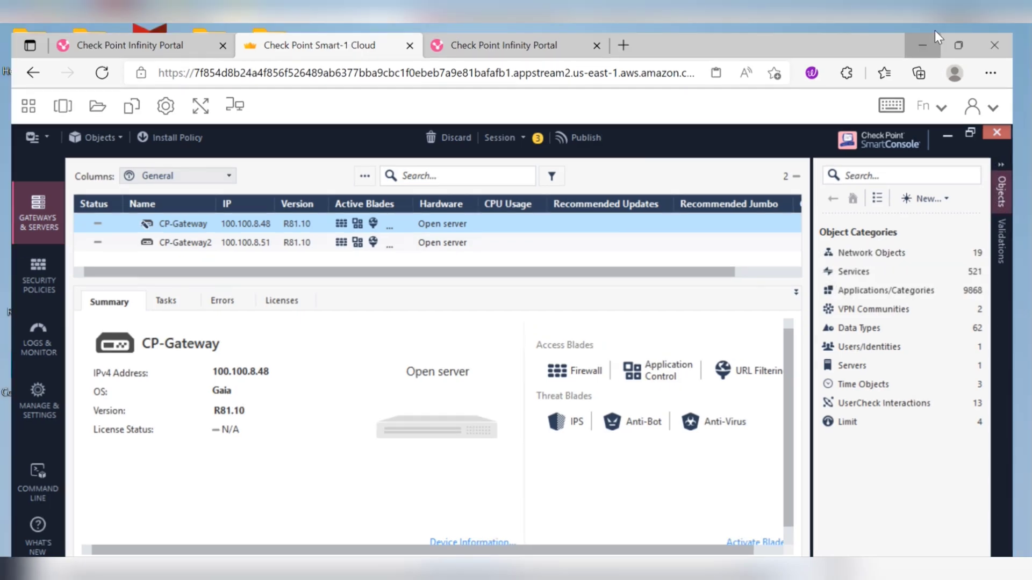
- Switch to the desktop SmartConsole and take over the active session without read-only mode
{"action": "left_click", "coordinate": [935, 32]}
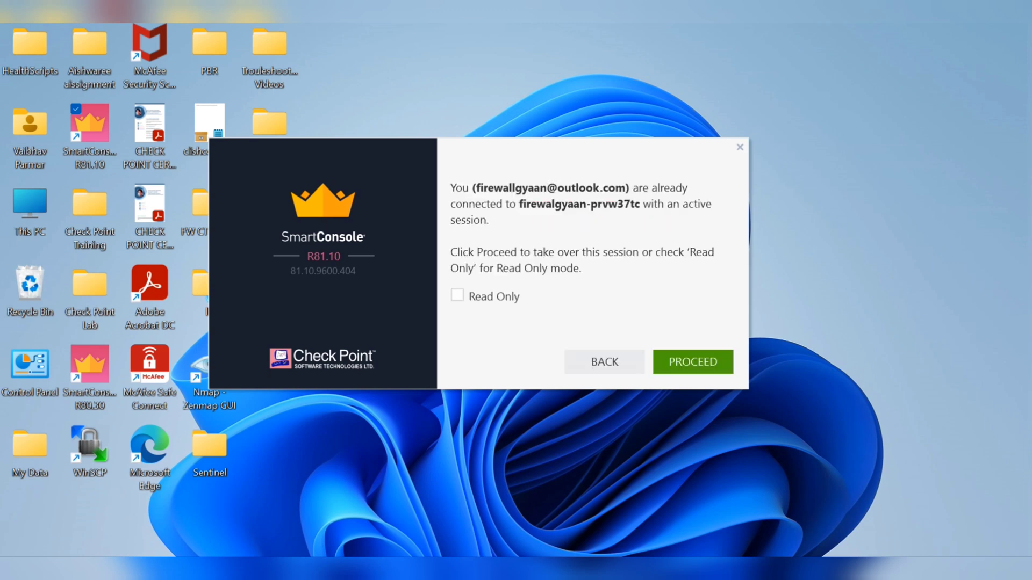
{"action": "left_click", "coordinate": [675, 364]}
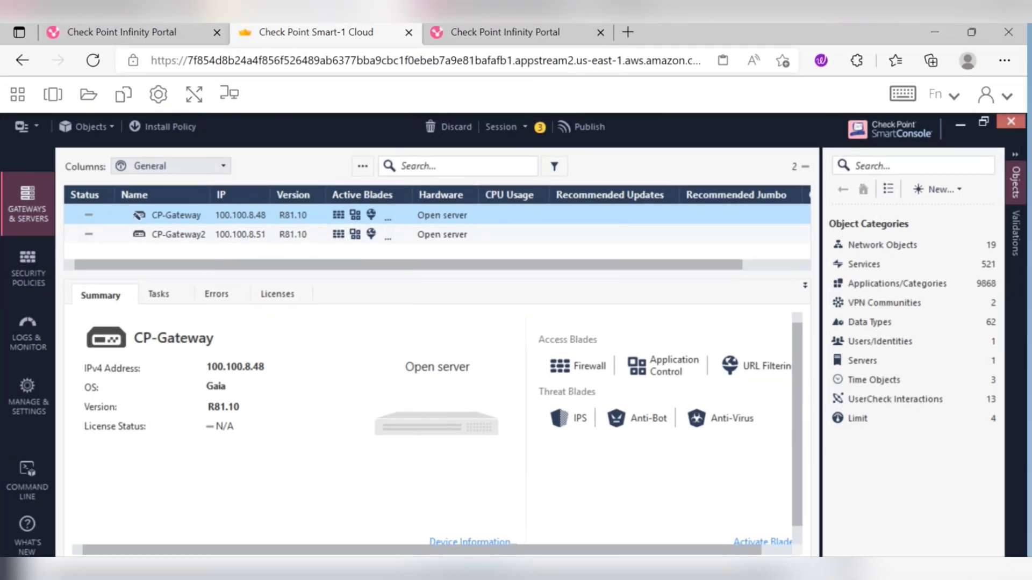
- Return to the portal's gateway registration page and register a new security gateway named CP-Gateway3
{"action": "left_click", "coordinate": [136, 33]}
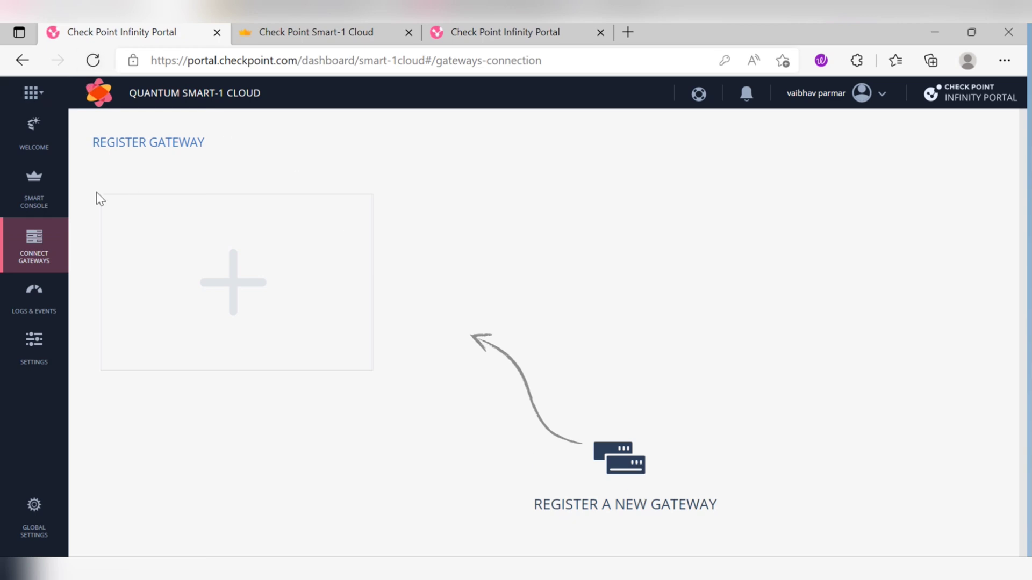
{"action": "left_click", "coordinate": [232, 281]}
{"action": "left_click", "coordinate": [451, 258]}
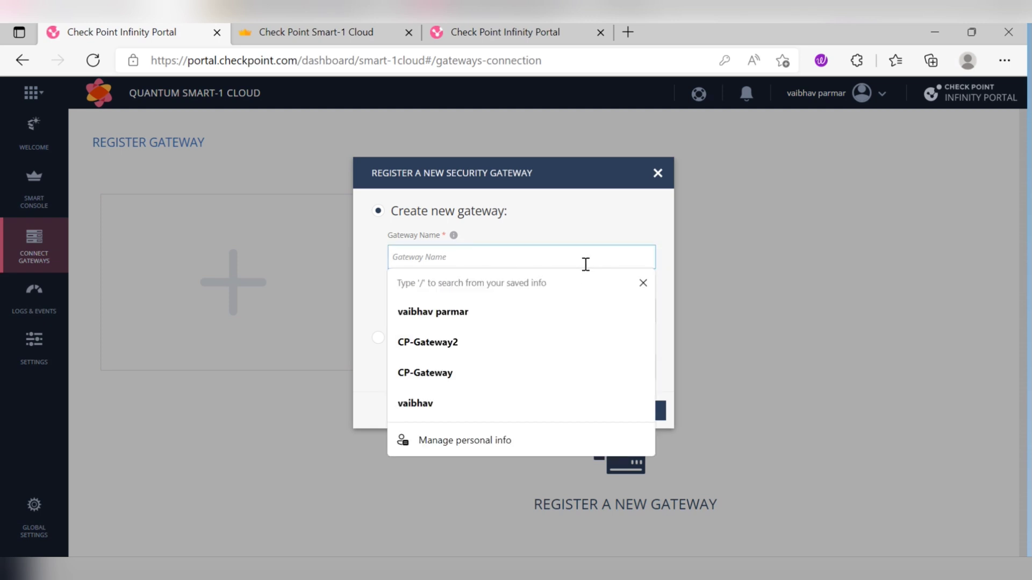
{"action": "left_click", "coordinate": [436, 345]}
{"action": "left_click", "coordinate": [462, 261]}
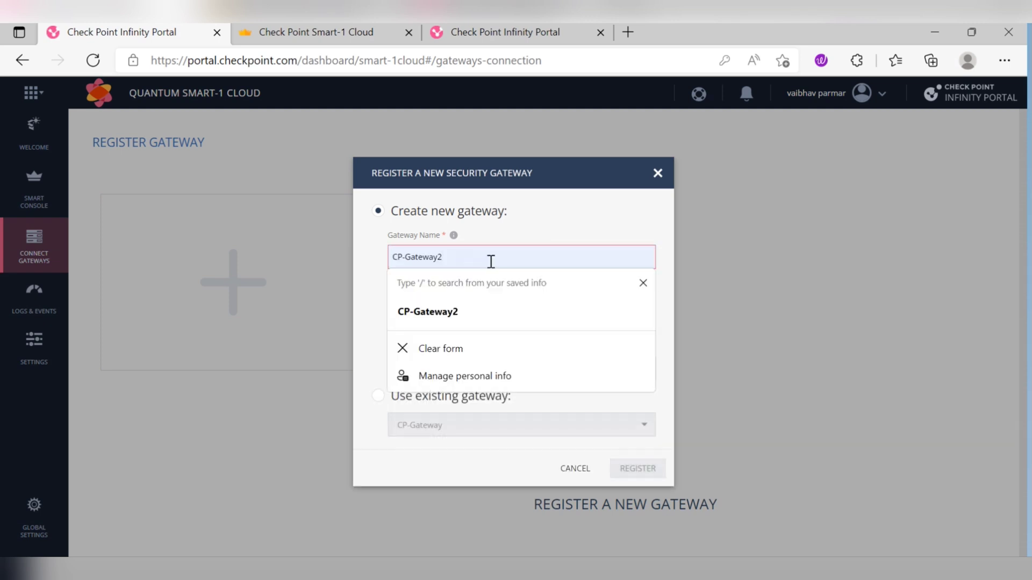
{"action": "key", "text": "BackSpace"}
{"action": "type", "text": "3"}
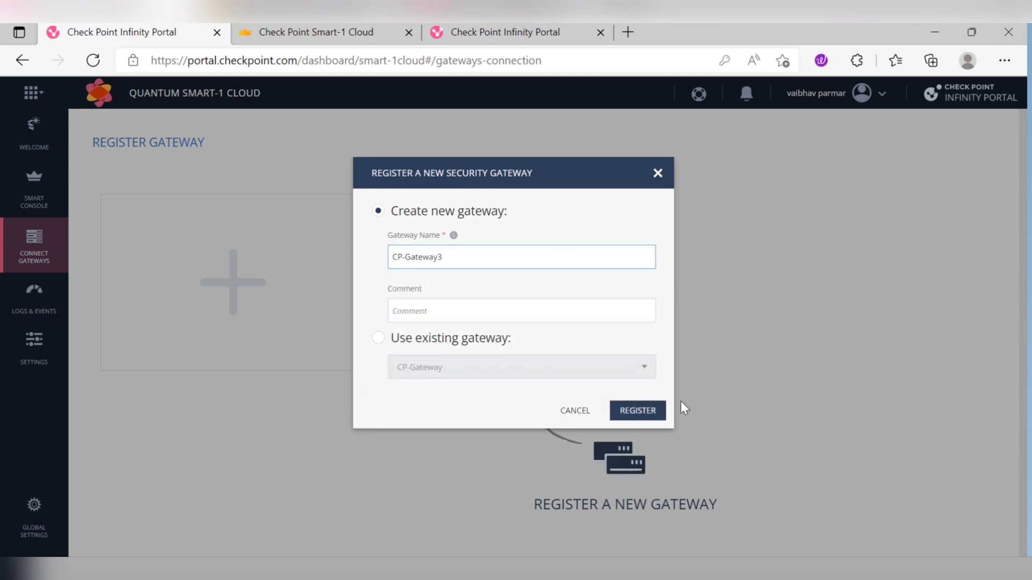
{"action": "left_click", "coordinate": [650, 411]}
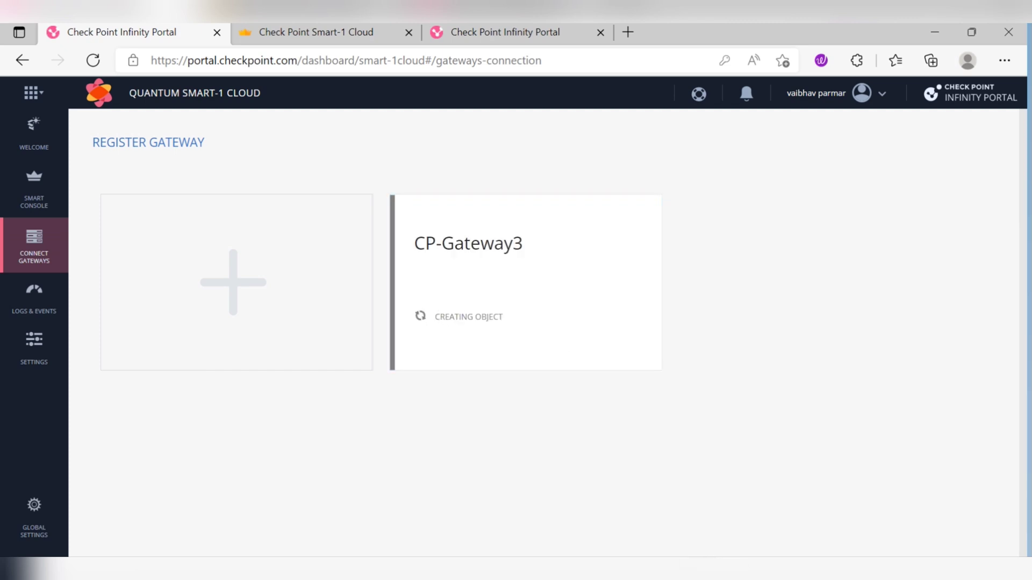
- Switch to the desktop SmartConsole and check its security policies and gateway list
{"action": "left_click", "coordinate": [724, 575]}
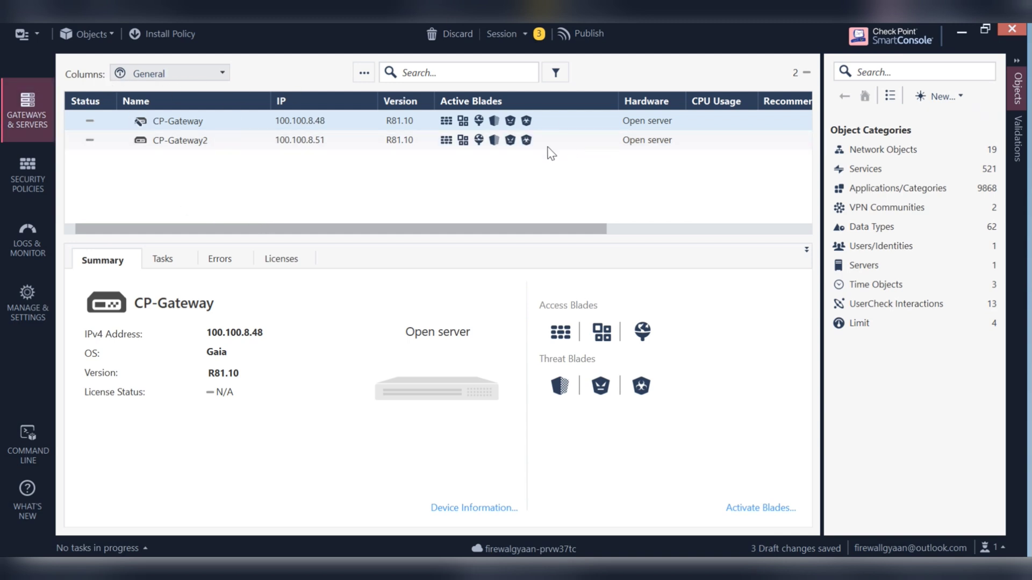
{"action": "left_click", "coordinate": [28, 175]}
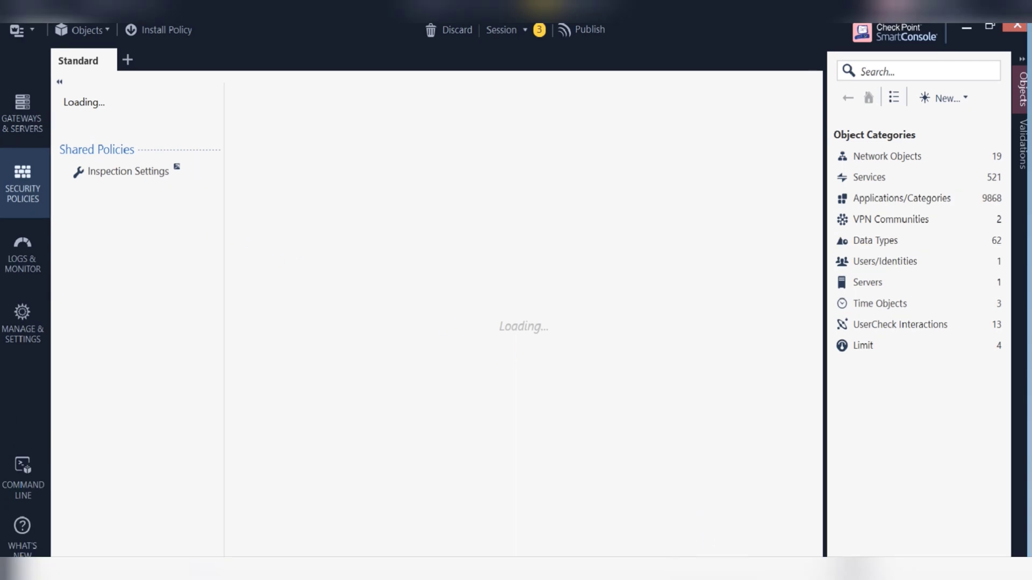
{"action": "left_click", "coordinate": [28, 120]}
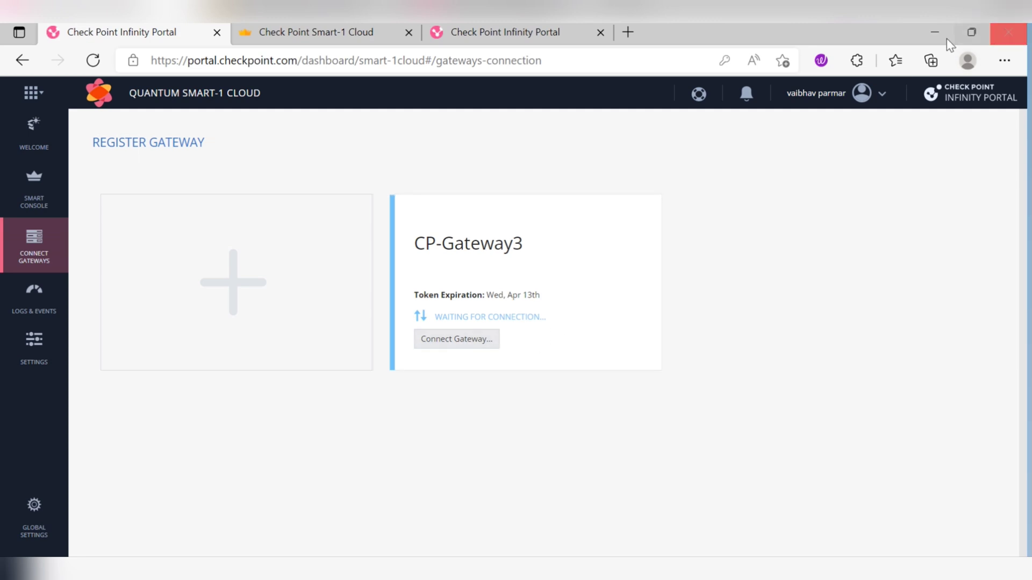
- Register another new security gateway named CP-Gateway4 in the portal
{"action": "left_click", "coordinate": [244, 296]}
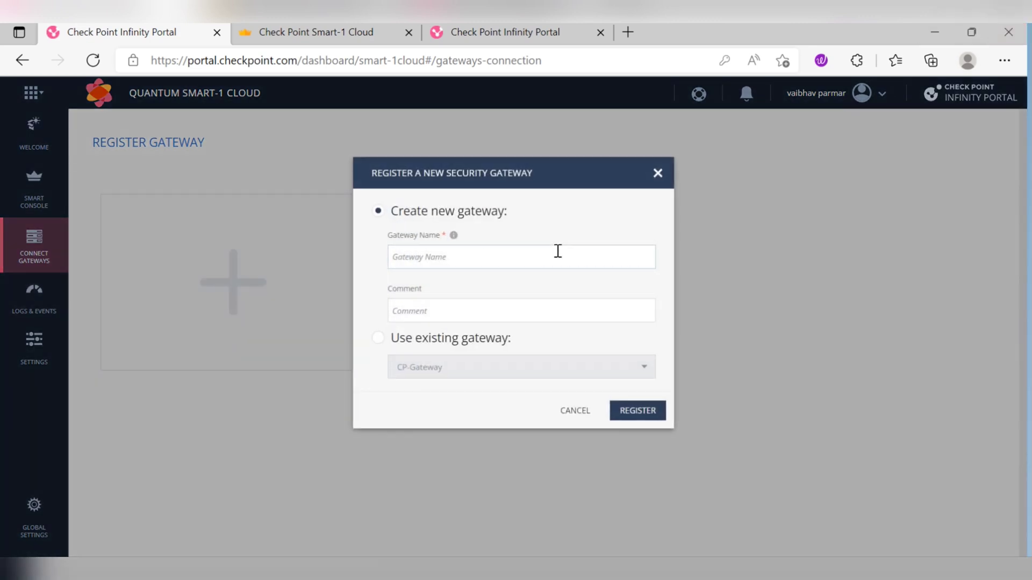
{"action": "left_click", "coordinate": [523, 258]}
{"action": "left_click", "coordinate": [470, 343]}
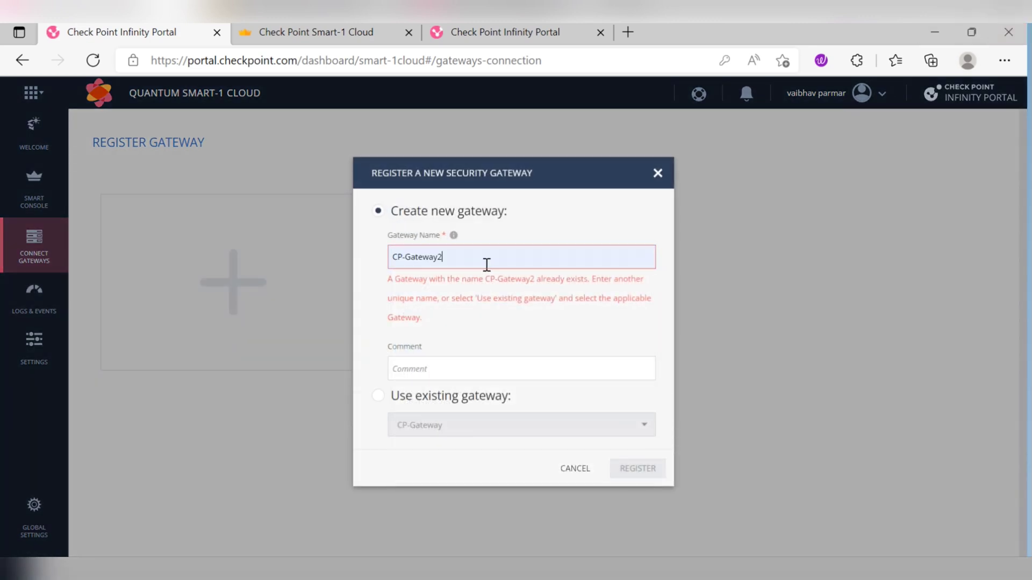
{"action": "left_click", "coordinate": [476, 256]}
{"action": "key", "text": "BackSpace"}
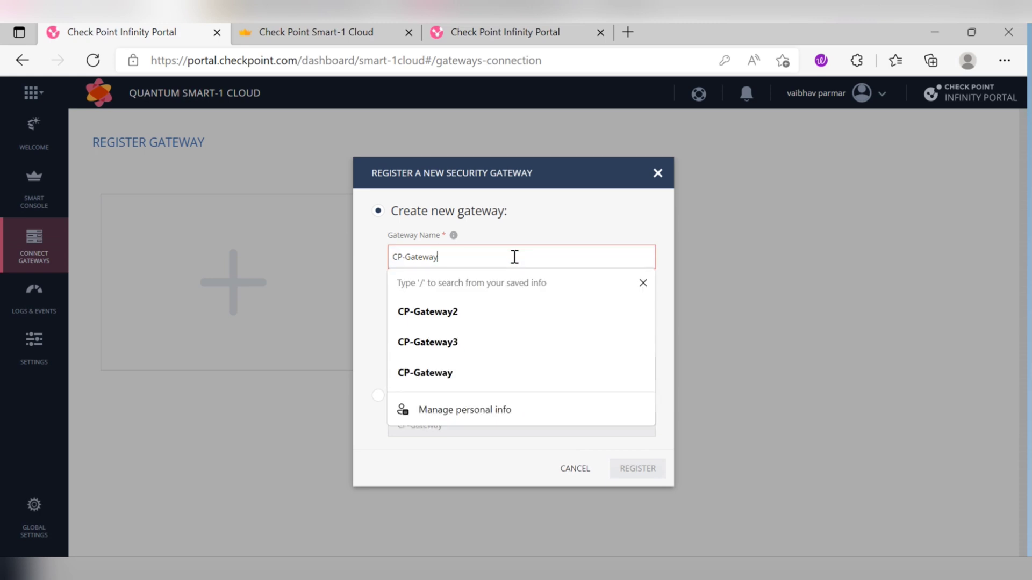
{"action": "type", "text": "4"}
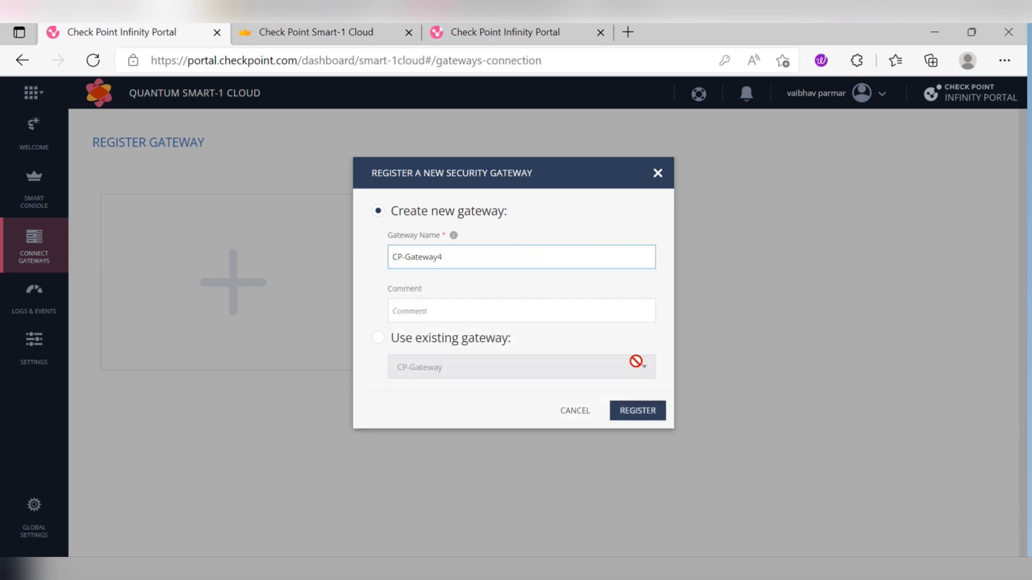
{"action": "left_click", "coordinate": [634, 410]}
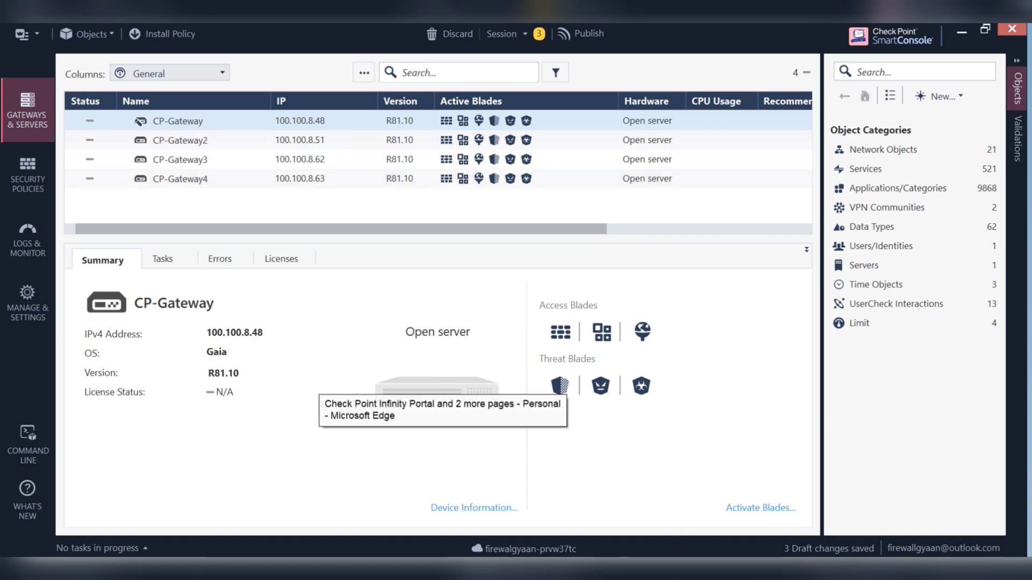
- Switch back to the portal in Microsoft Edge and open the connection instructions for CP-Gateway3
{"action": "left_click", "coordinate": [491, 548]}
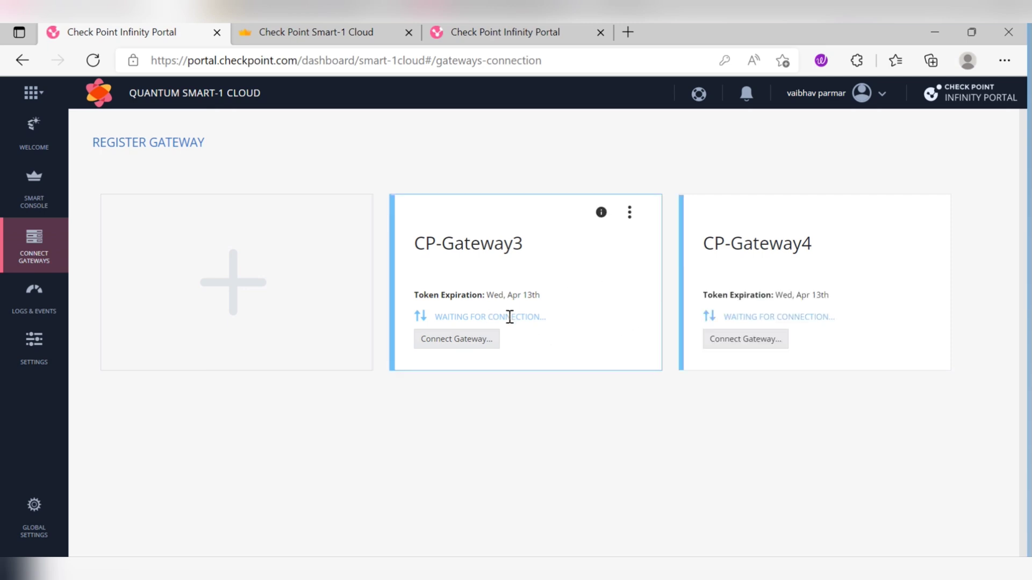
{"action": "left_click", "coordinate": [467, 344]}
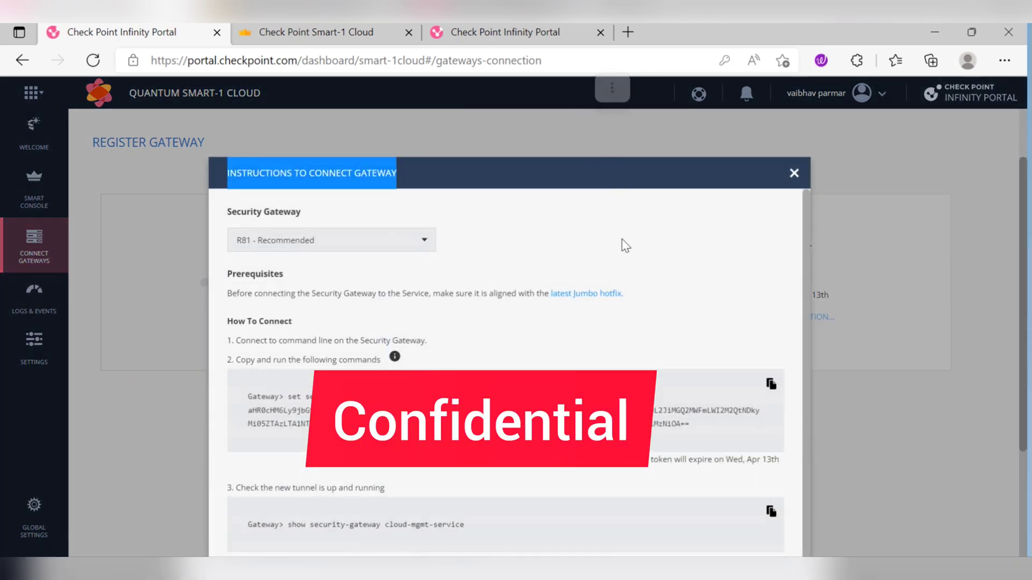
- Read the remaining gateway connection instructions, close them, and look over the Infinity Portal's list of available products
{"action": "scroll", "coordinate": [622, 242], "scroll_direction": "down", "scroll_amount": 1}
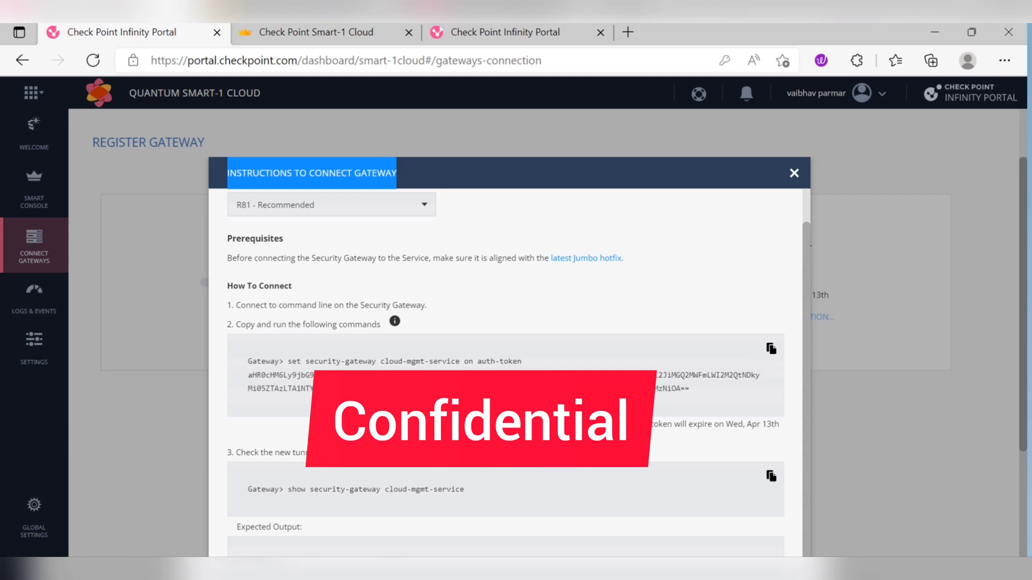
{"action": "left_click", "coordinate": [794, 174]}
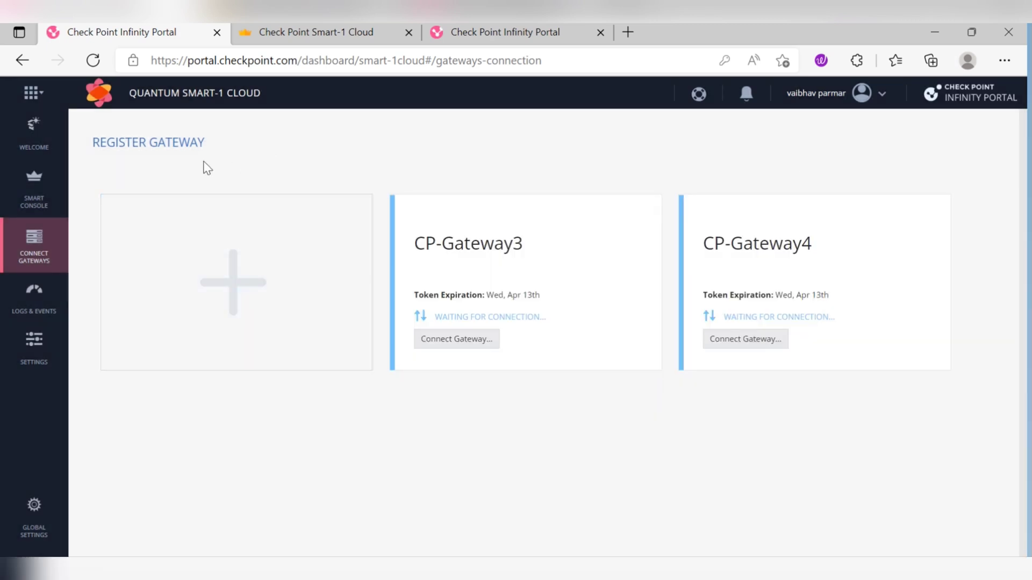
{"action": "left_click", "coordinate": [35, 100]}
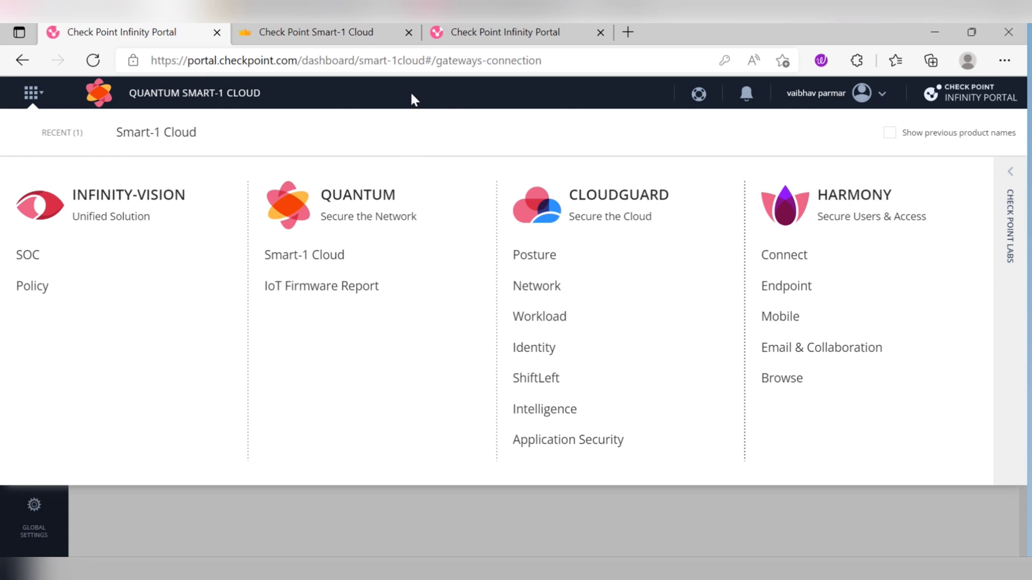
{"action": "left_click", "coordinate": [387, 519]}
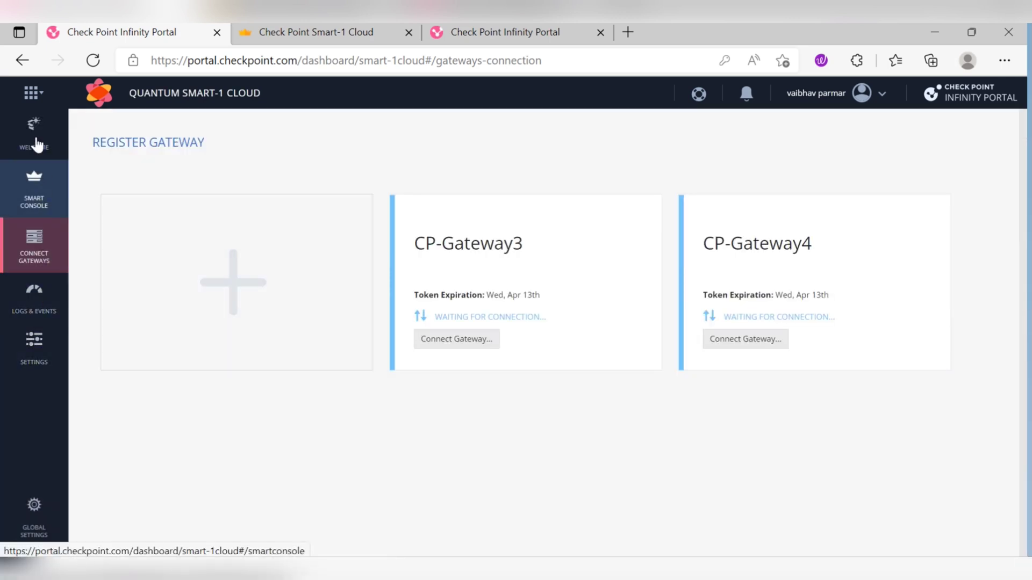
- View the General Overview and Threat Prevention dashboards in the service's logs and events
{"action": "left_click", "coordinate": [34, 320]}
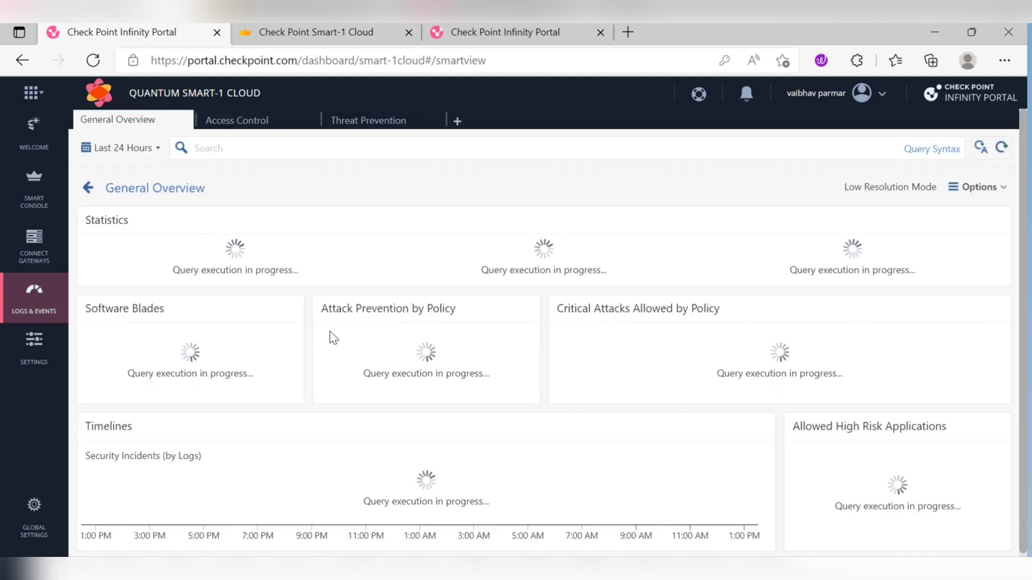
{"action": "left_click", "coordinate": [370, 126]}
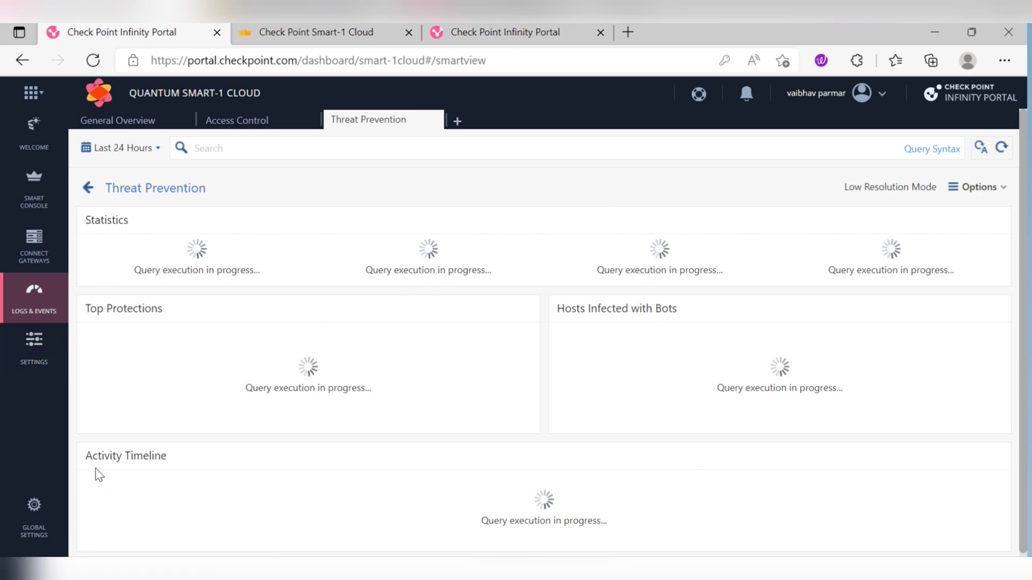
- Download the migration tool from the service's Migrate settings and highlight the chmod and maas_export_tools commands used for the export
{"action": "left_click", "coordinate": [32, 347]}
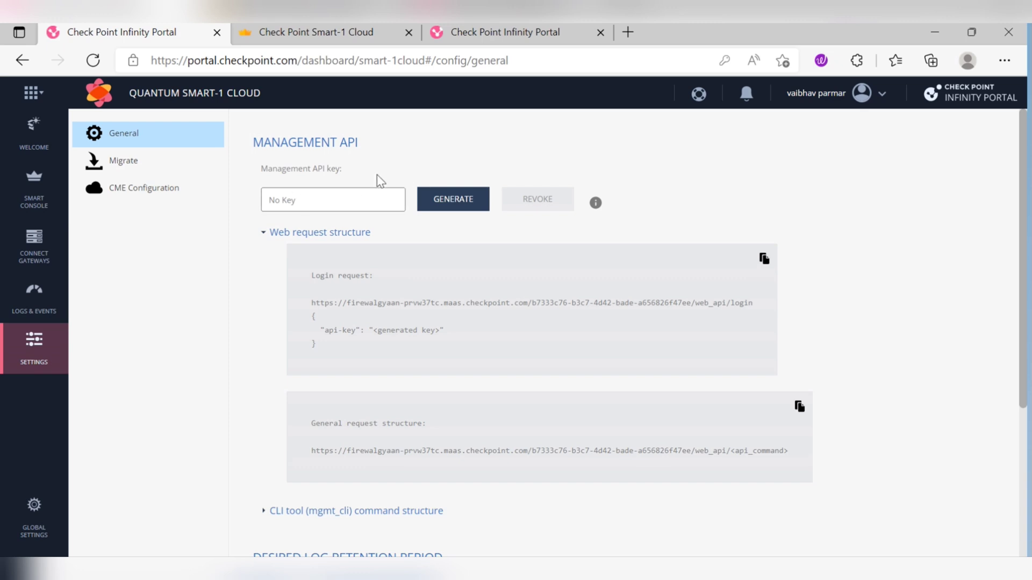
{"action": "left_click", "coordinate": [139, 164]}
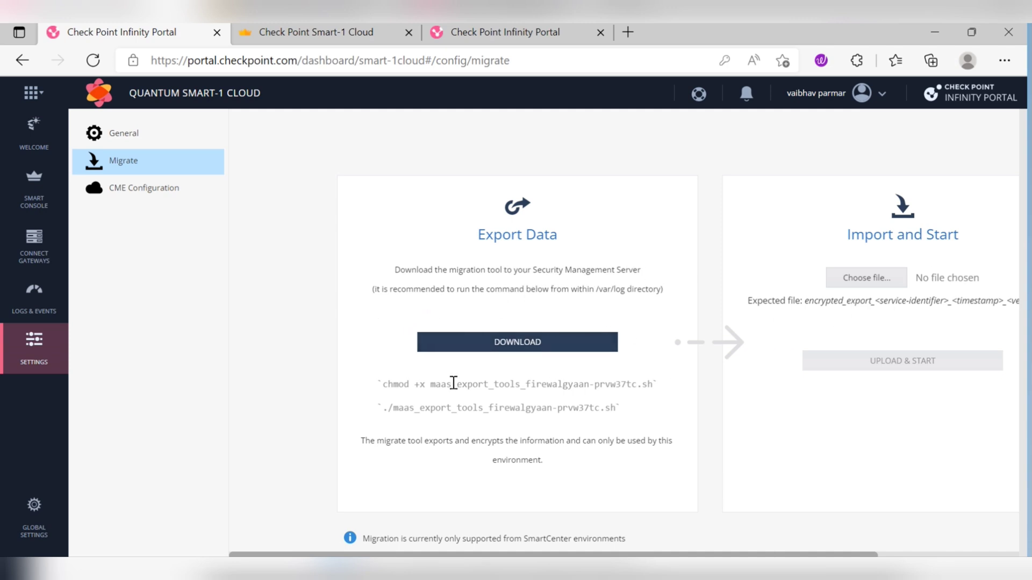
{"action": "left_click", "coordinate": [519, 345]}
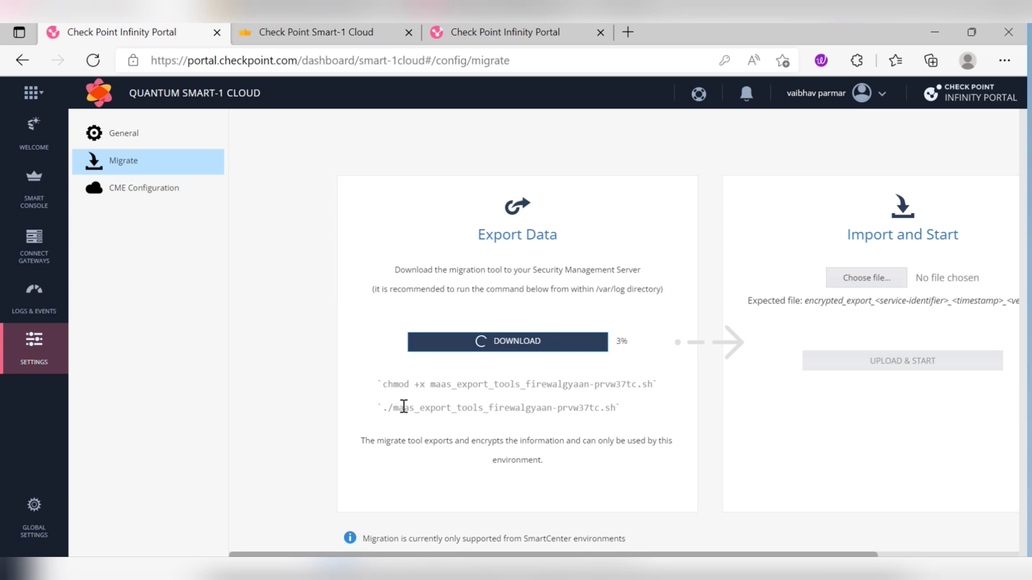
{"action": "left_click_drag", "start_coordinate": [621, 409], "coordinate": [381, 385]}
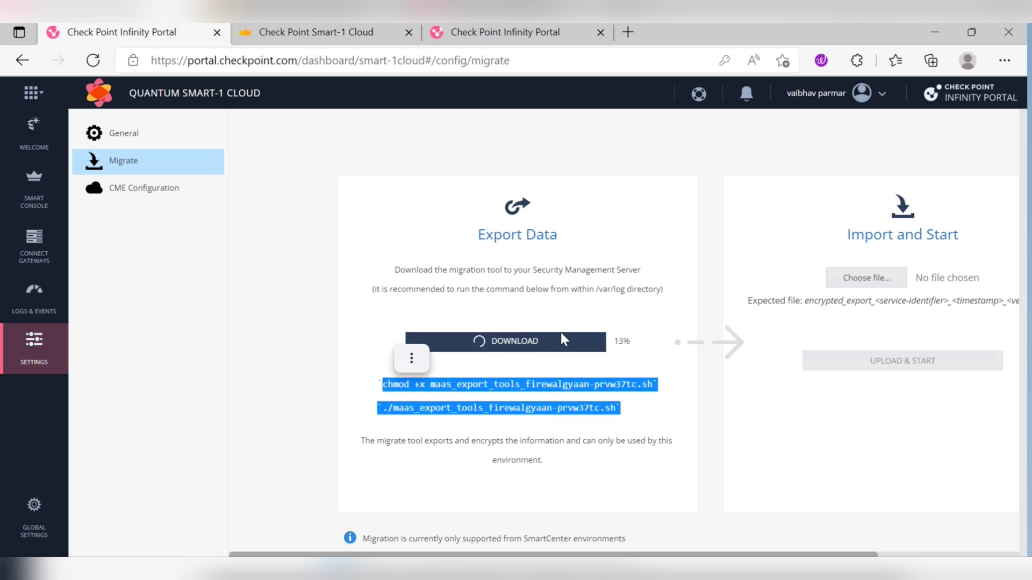
{"action": "left_click", "coordinate": [662, 228]}
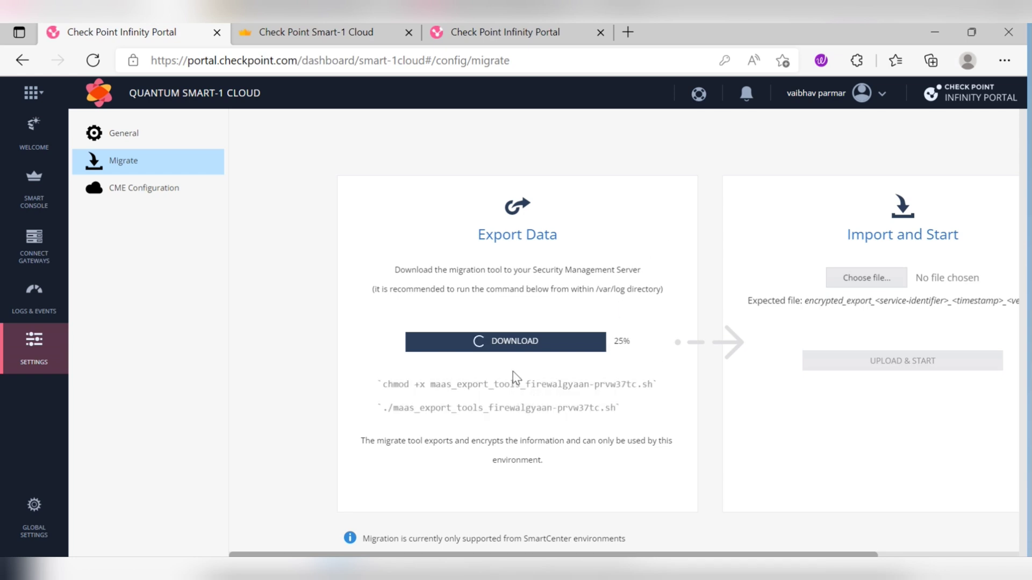
- Choose the downloaded maas_export_tools file for import, then highlight the export commands and the expected import file name format
{"action": "scroll", "coordinate": [513, 376], "scroll_direction": "right", "scroll_amount": 2}
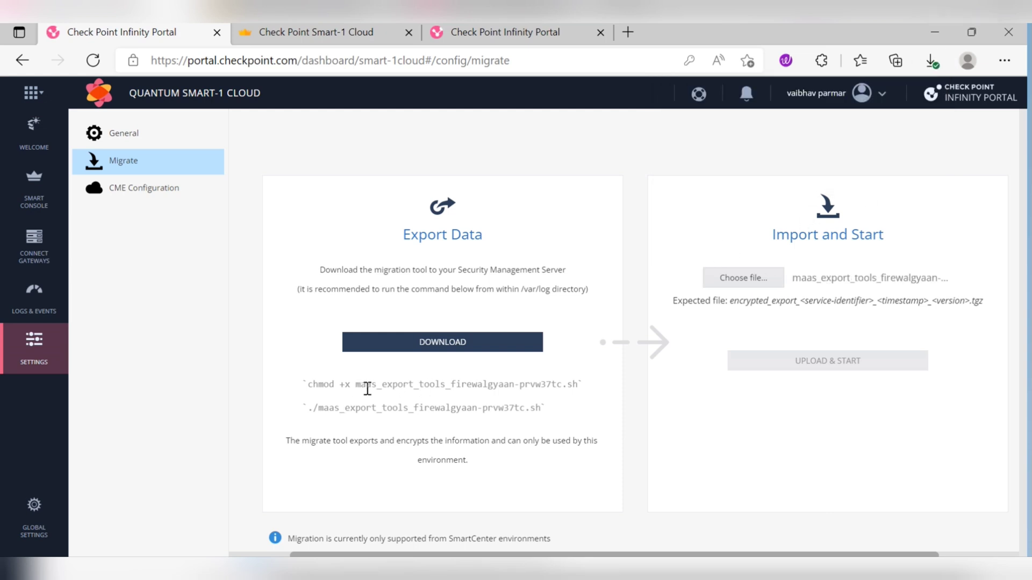
{"action": "left_click_drag", "start_coordinate": [316, 388], "coordinate": [556, 419]}
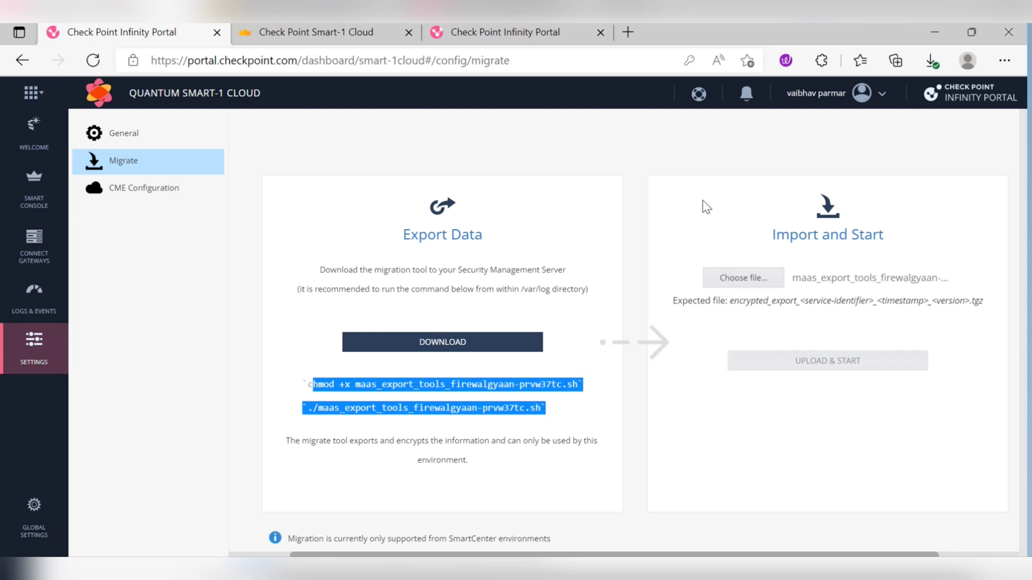
{"action": "triple_click", "coordinate": [732, 302]}
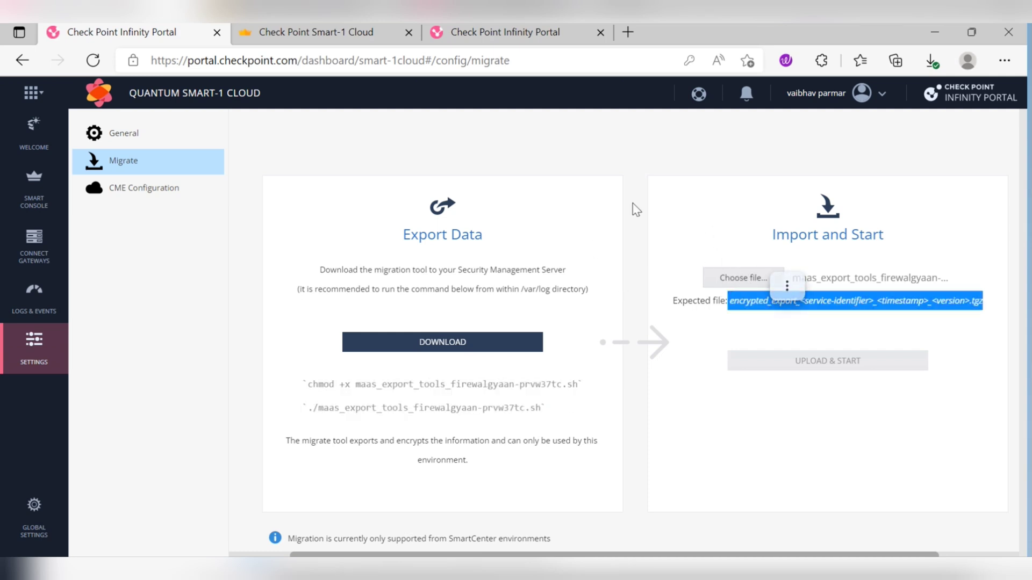
- Review the CME configuration's General Information, Gateway Configurations (Templates) and Accounts (Controllers) sections, collapsing each one after viewing
{"action": "left_click", "coordinate": [139, 193]}
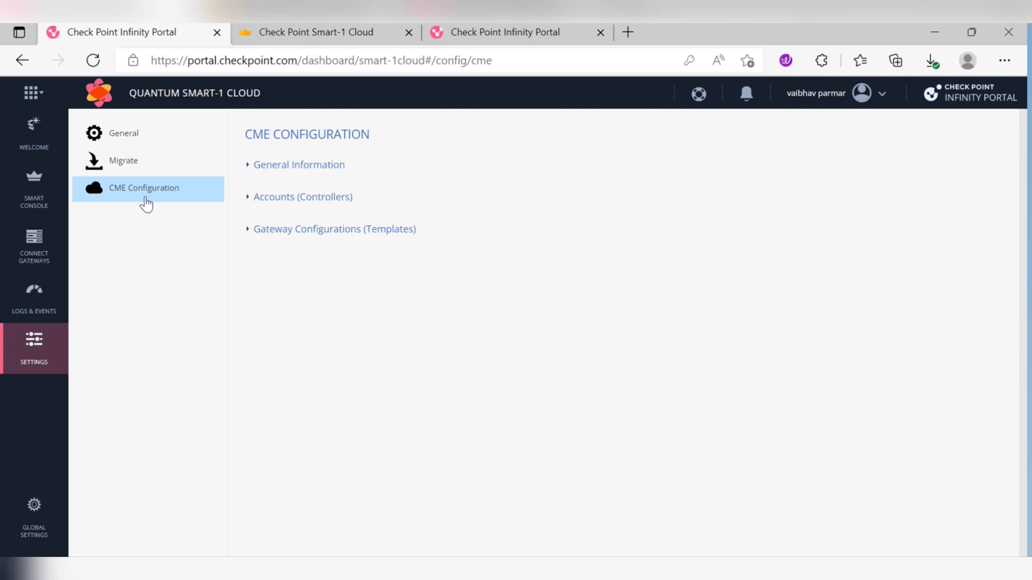
{"action": "left_click", "coordinate": [248, 167]}
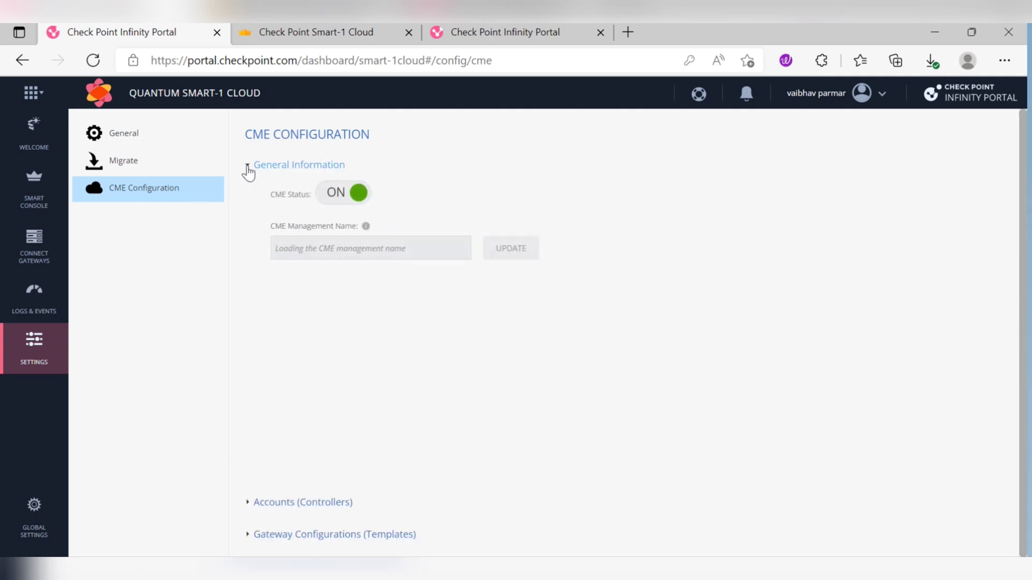
{"action": "left_click", "coordinate": [248, 167]}
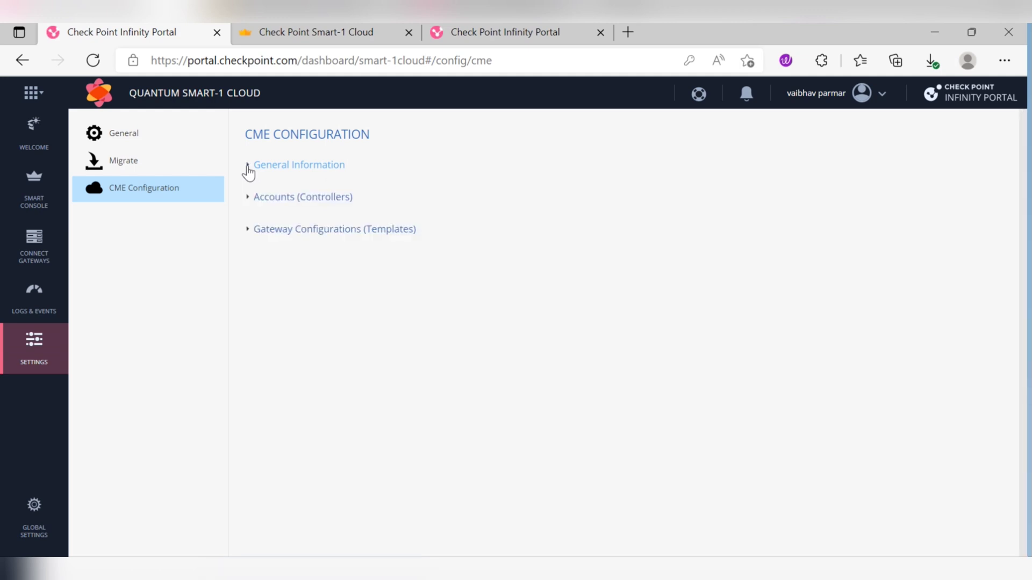
{"action": "left_click", "coordinate": [248, 230]}
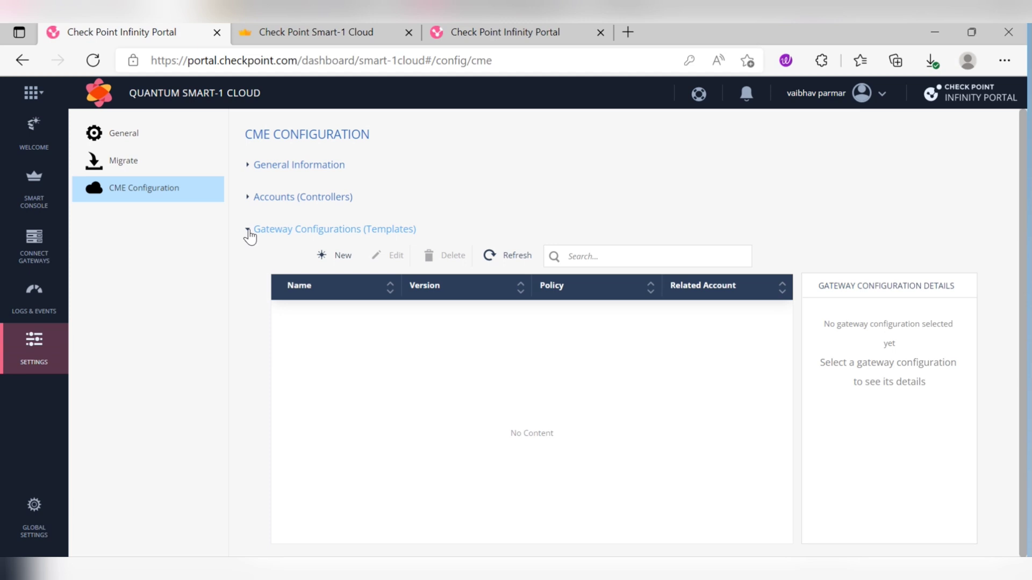
{"action": "left_click", "coordinate": [248, 230]}
{"action": "left_click", "coordinate": [248, 198]}
{"action": "left_click", "coordinate": [248, 198]}
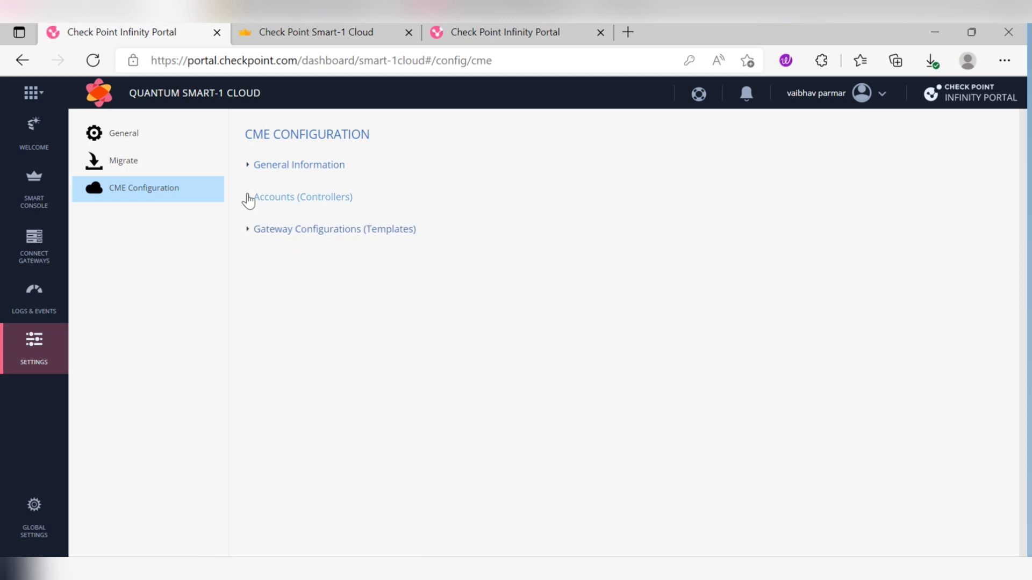
- Open the account settings in the portal's global settings
{"action": "left_click", "coordinate": [34, 508]}
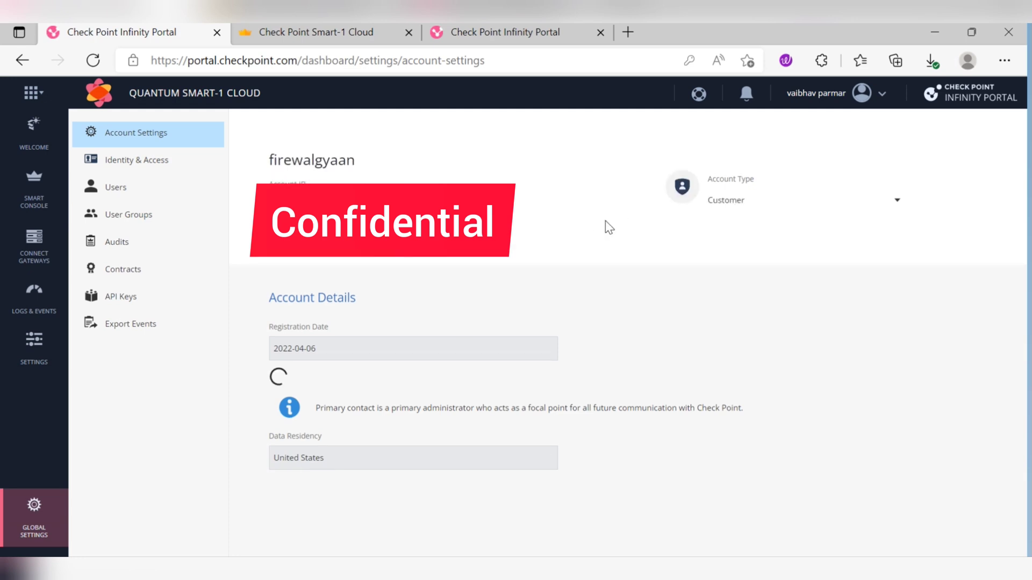